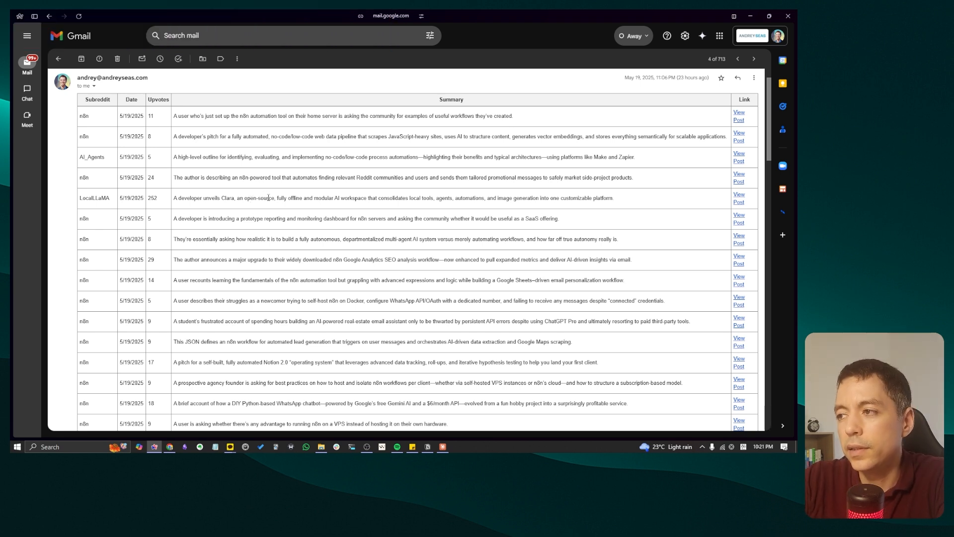
Examine the first post's row in the Reddit n8n Post Summary email, including its summary, upvotes and post link
scroll(223, 189, "up", 1)
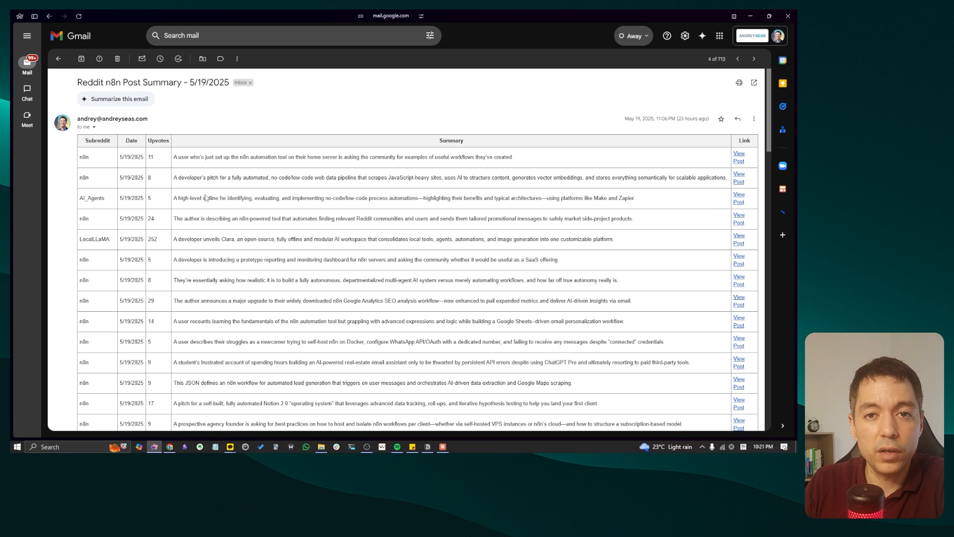
scroll(265, 167, "down", 1)
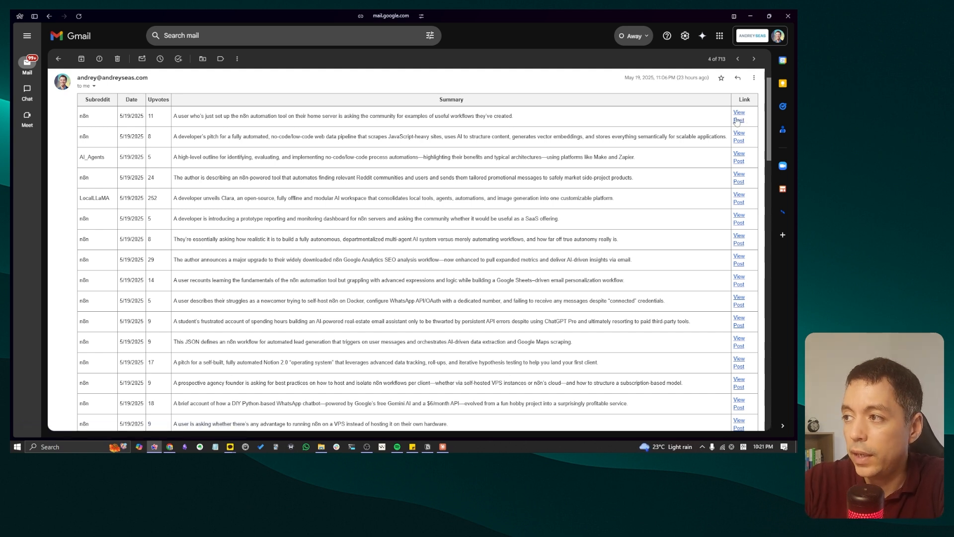
left_click_drag(174, 116, 510, 117)
double_click(151, 116)
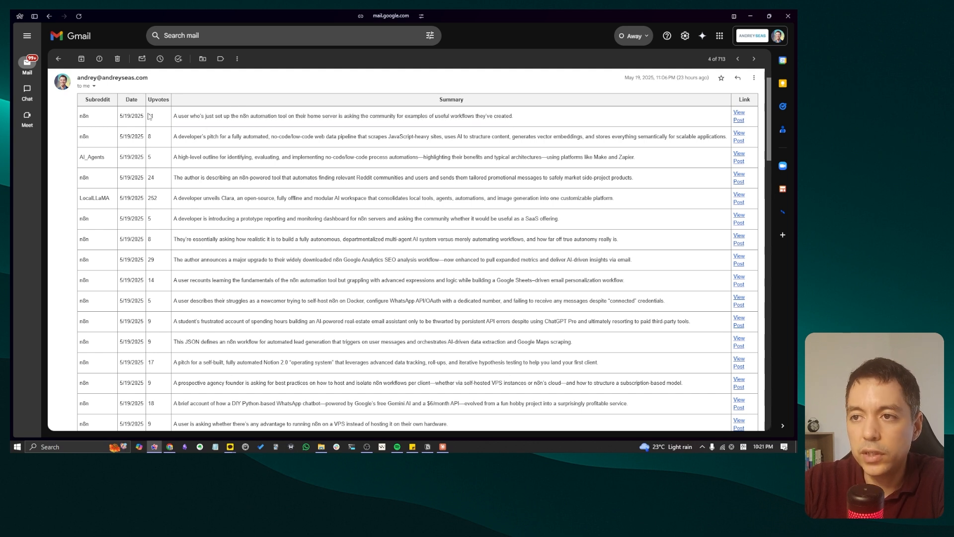
left_click(277, 116)
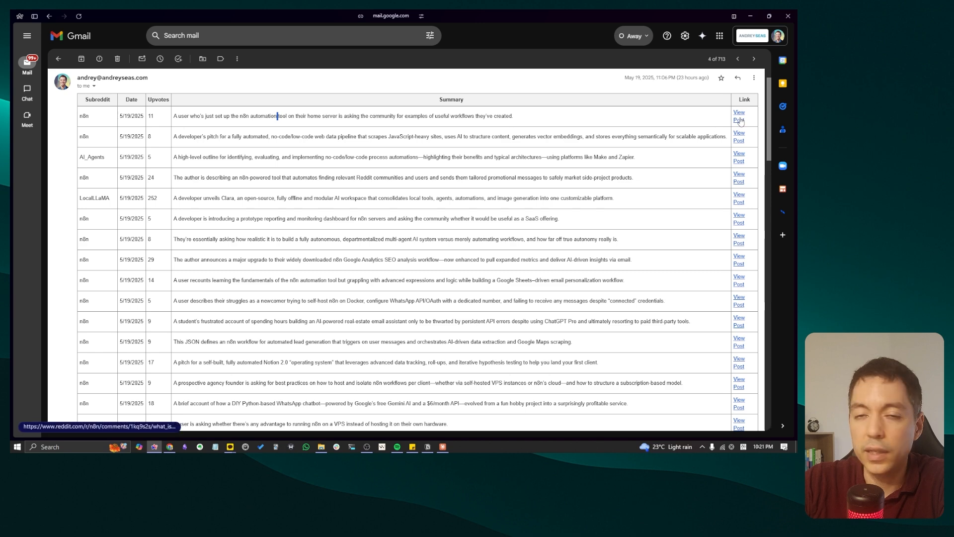
Look through the whole table of Reddit posts in the summary email, comparing subreddits, dates, upvotes and summaries
scroll(483, 196, "down", 6)
scroll(483, 197, "down", 10)
scroll(122, 271, "down", 7)
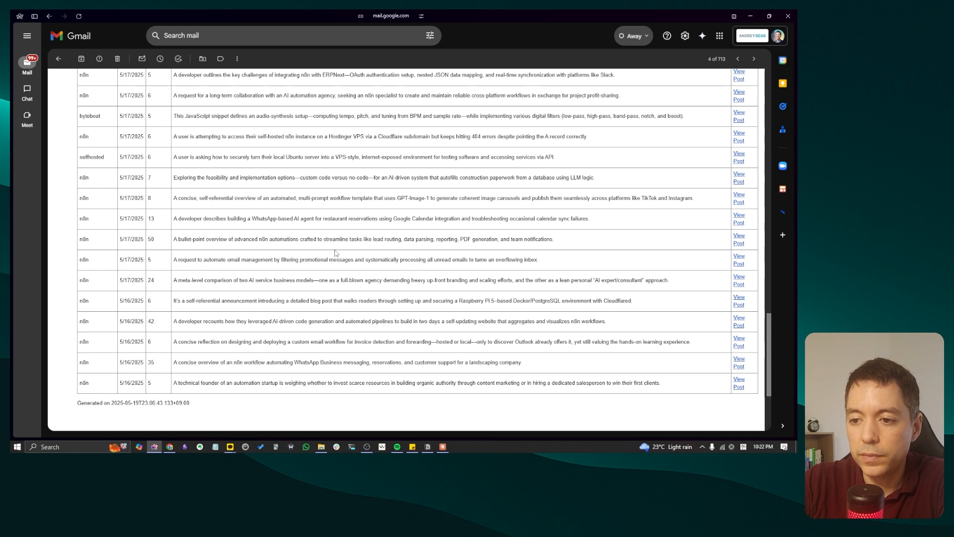
key("Home")
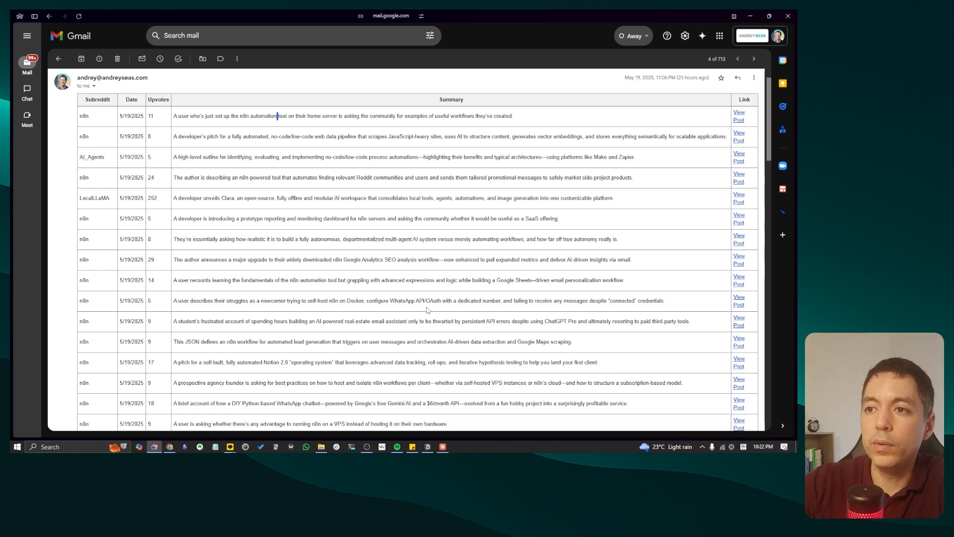
scroll(304, 294, "down", 2)
scroll(301, 293, "down", 5)
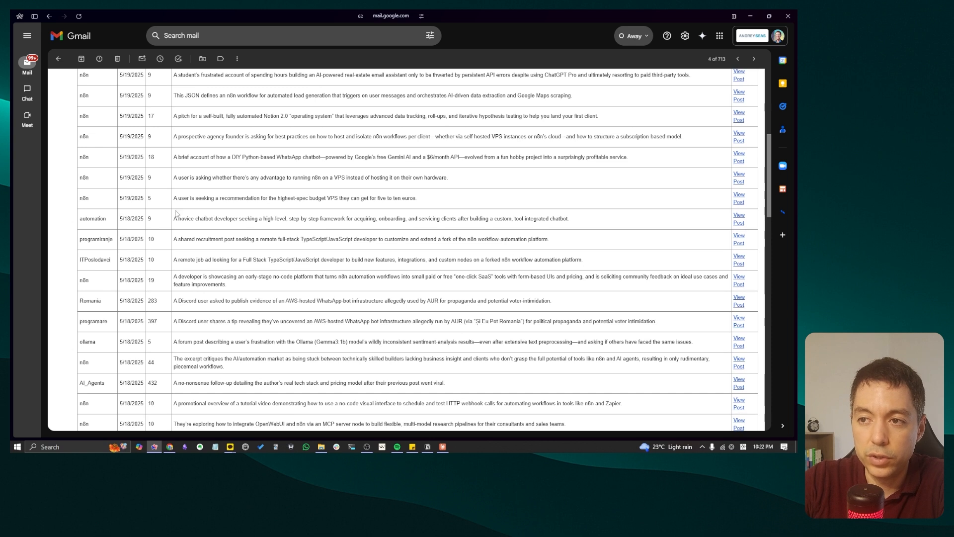
scroll(182, 254, "down", 1)
scroll(293, 267, "up", 6)
scroll(293, 266, "up", 1)
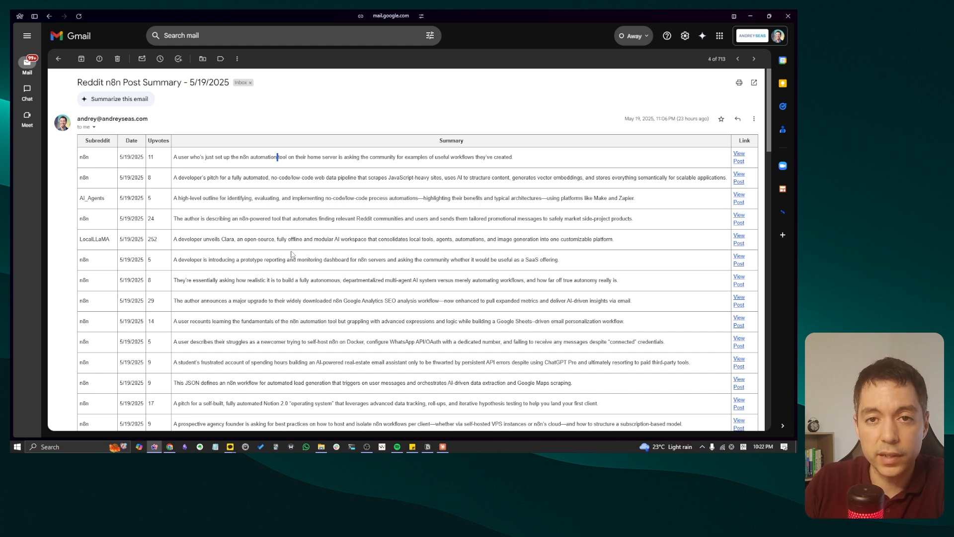
scroll(292, 254, "down", 1)
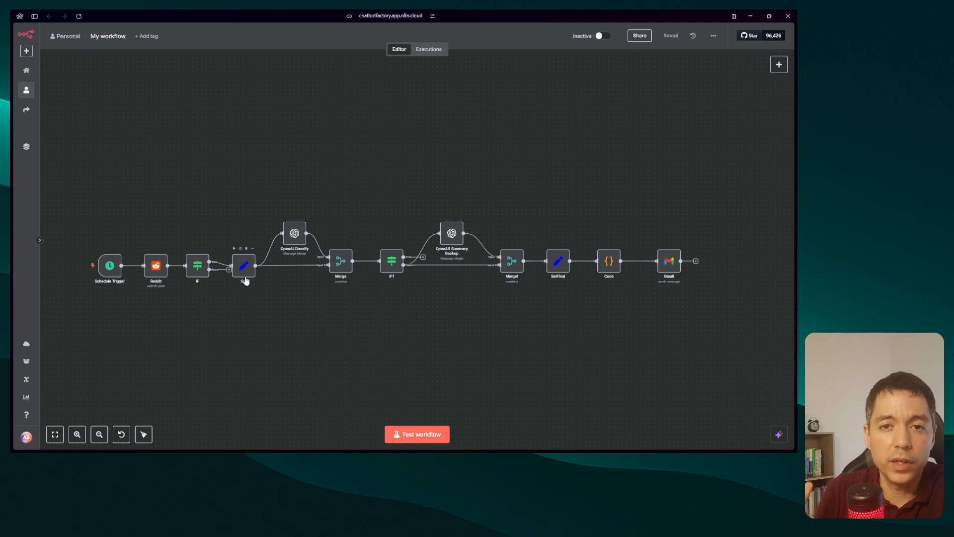
left_click(246, 280)
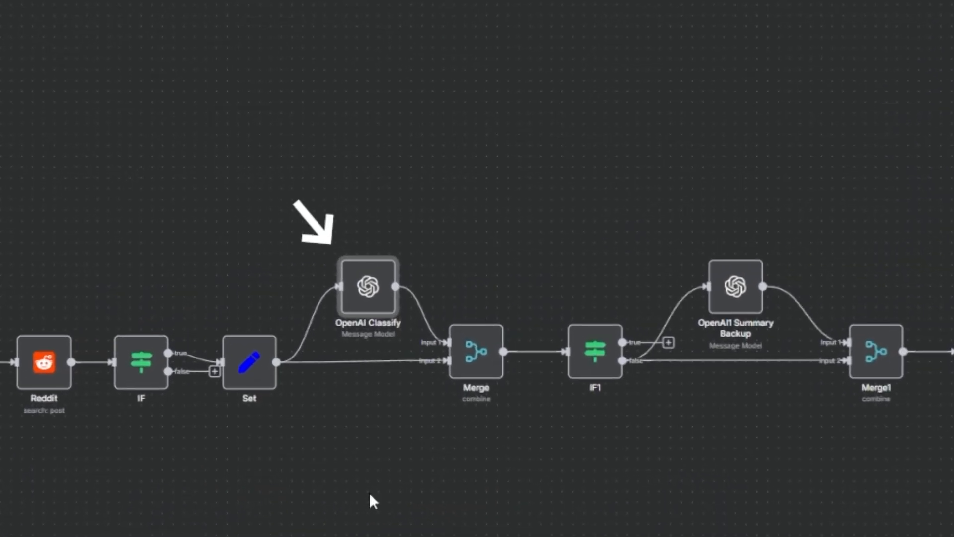
mouse_move(370, 304)
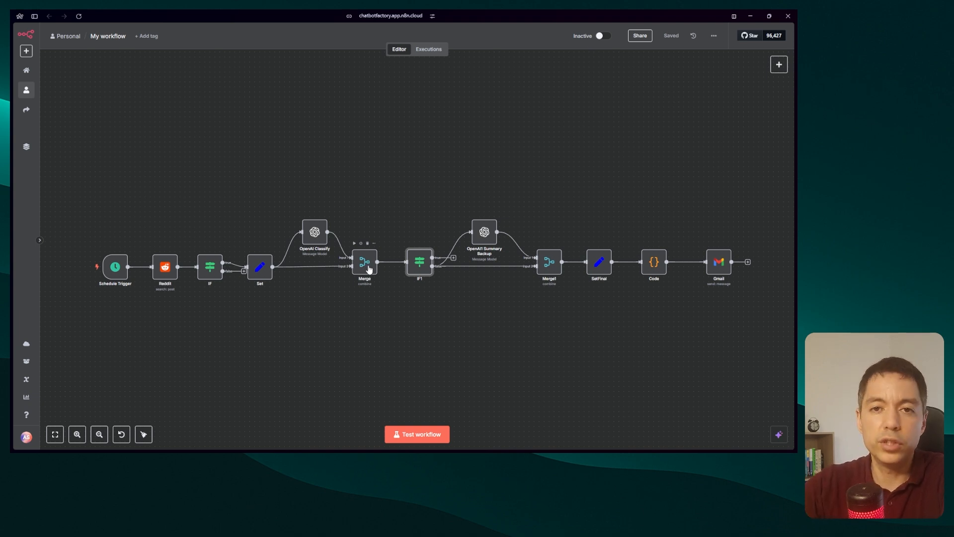
left_click(437, 340)
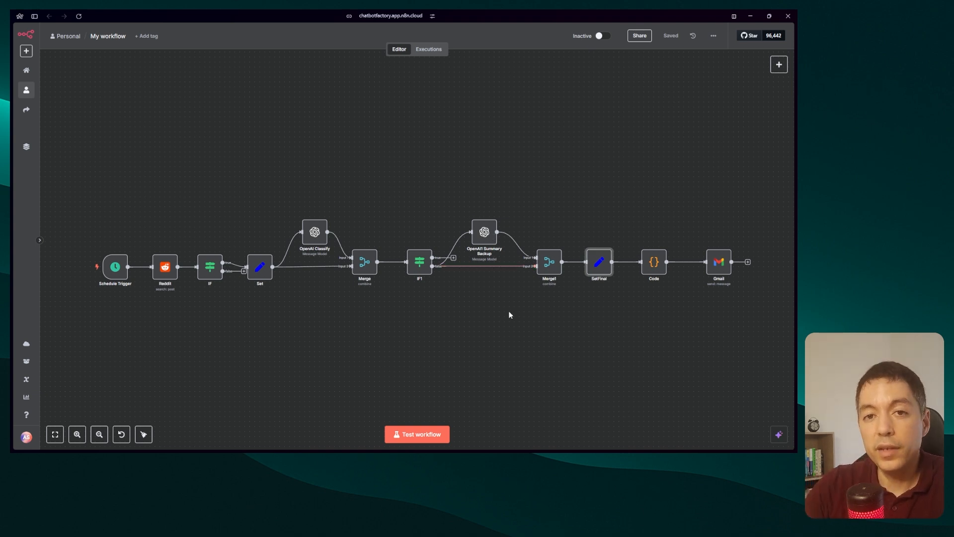
mouse_move(549, 263)
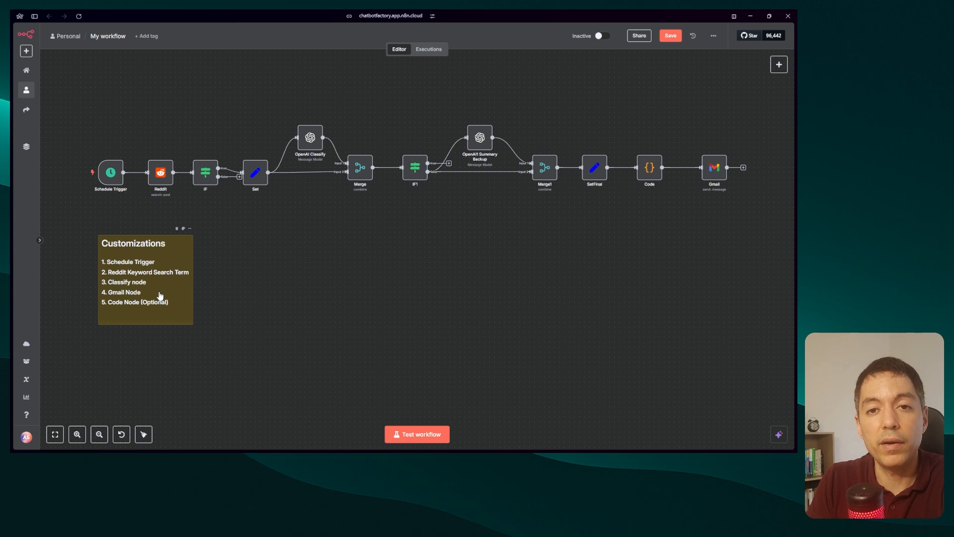
Save the workflow and review the Schedule Trigger node's interval options and its cron expression
key("ctrl+s")
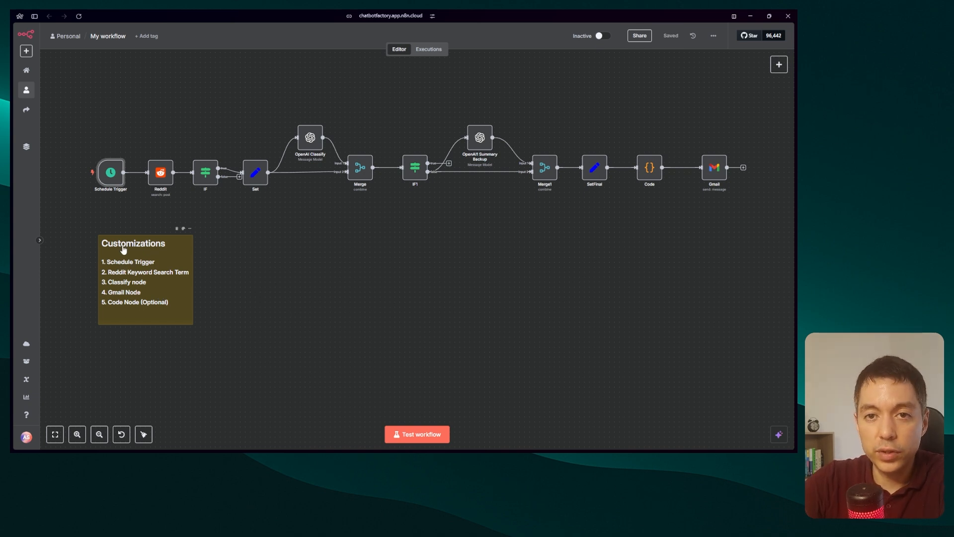
double_click(111, 173)
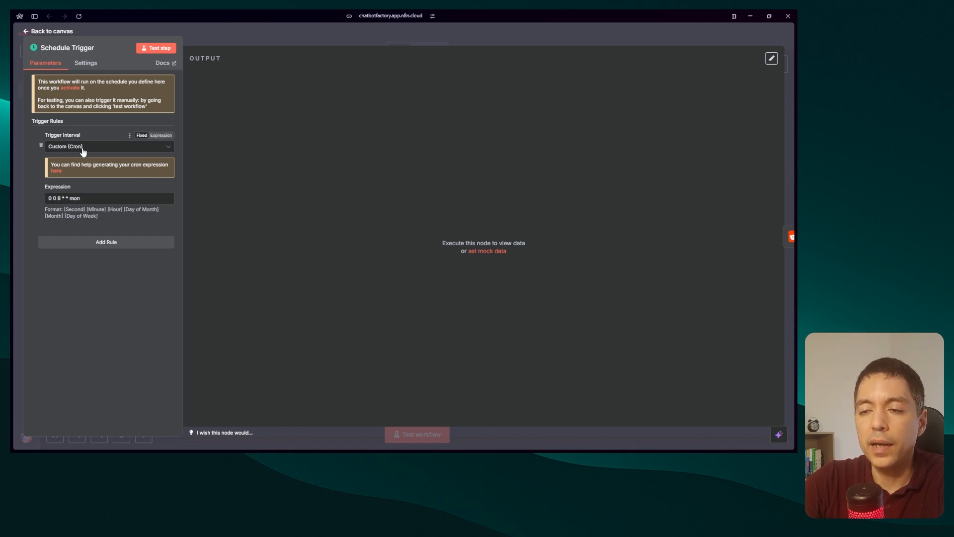
left_click(105, 148)
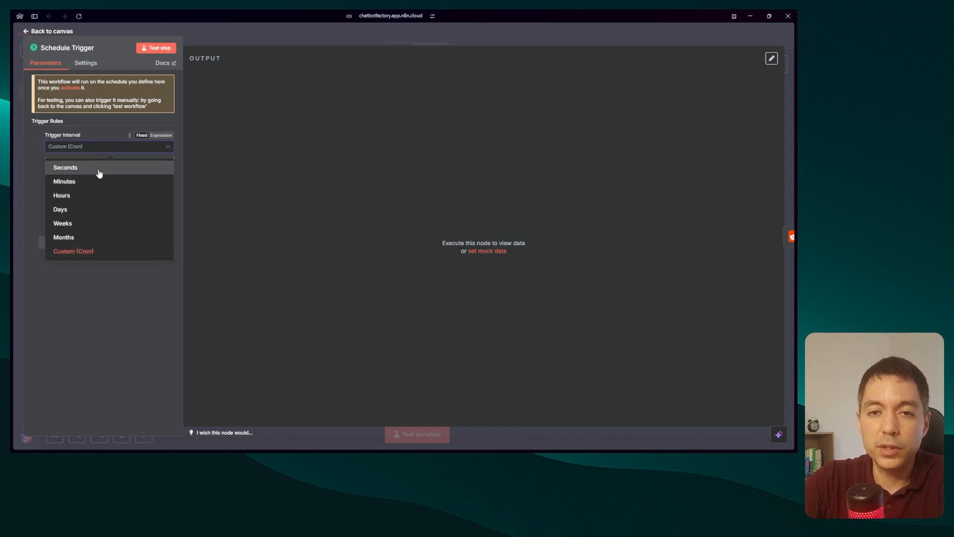
left_click(94, 146)
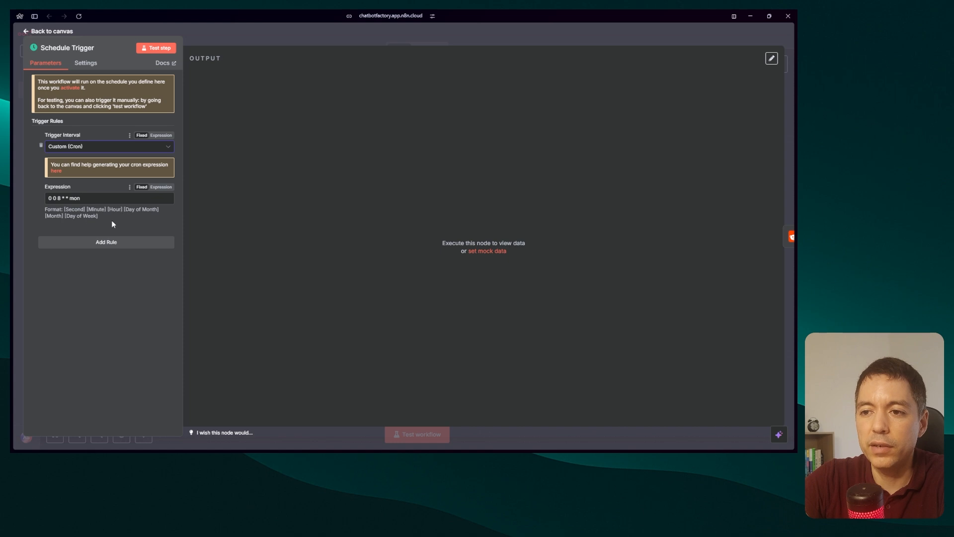
triple_click(53, 203)
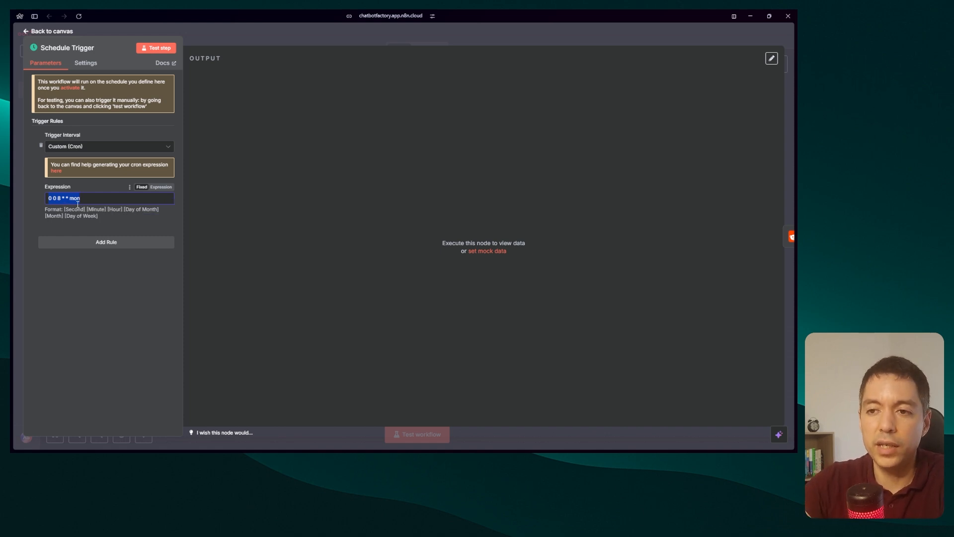
left_click(27, 31)
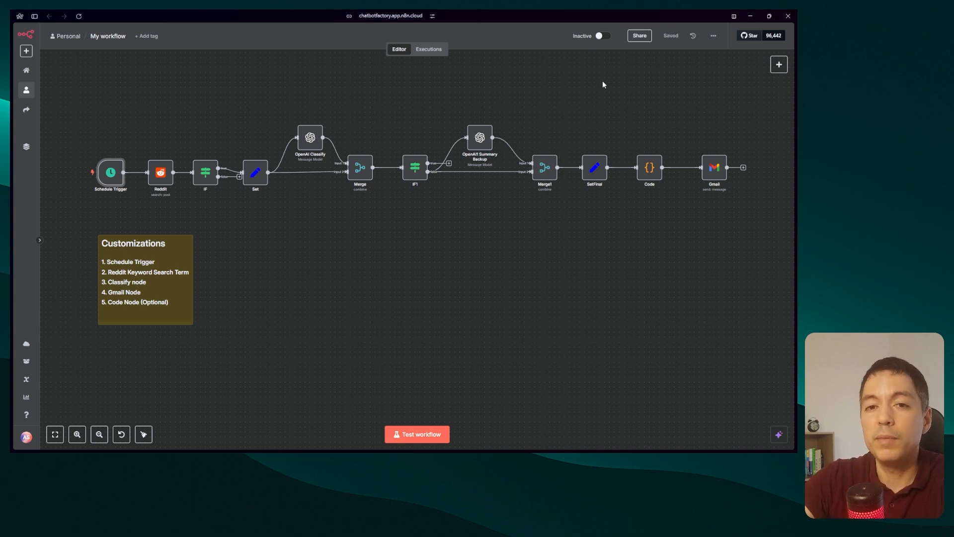
In the Reddit node, choose Post as the resource, Search as the operation and All Reddit as the location
left_click(161, 180)
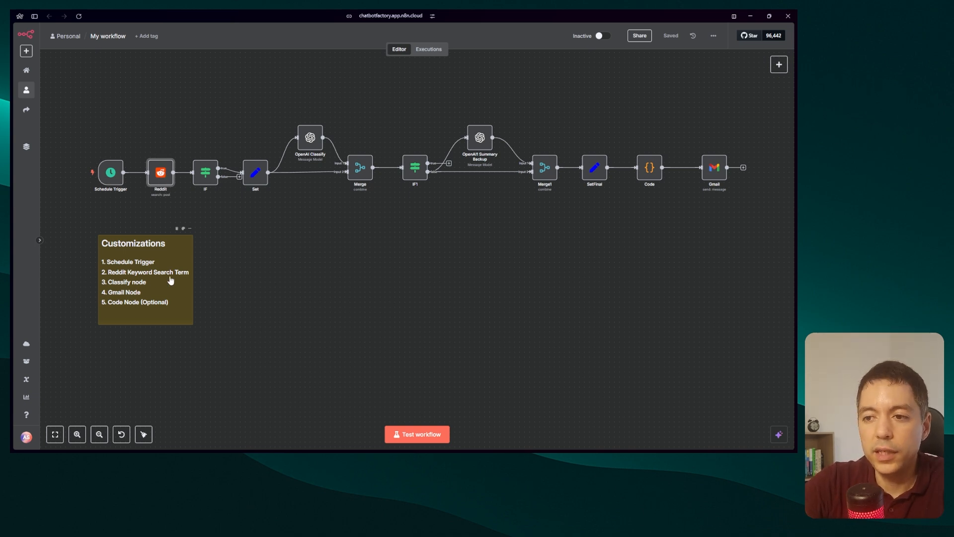
double_click(167, 177)
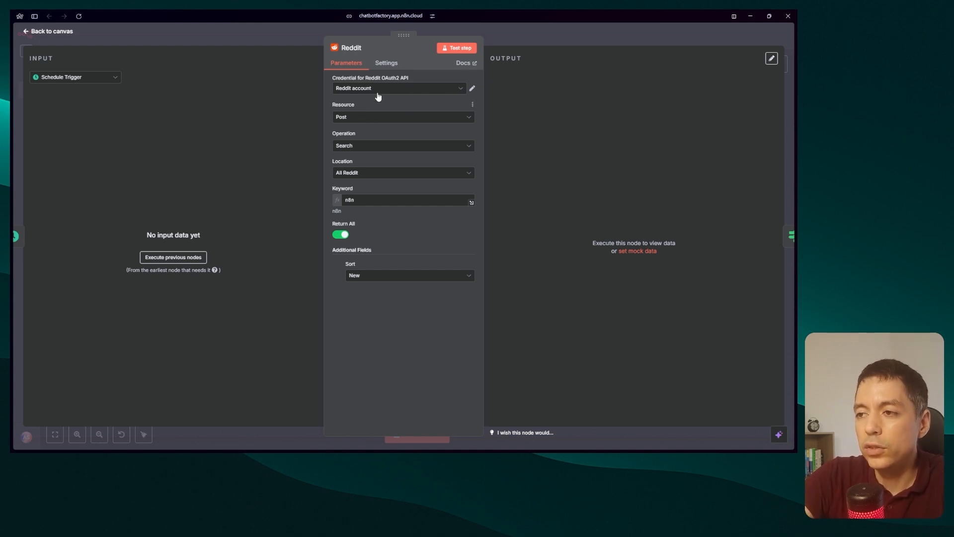
left_click(351, 117)
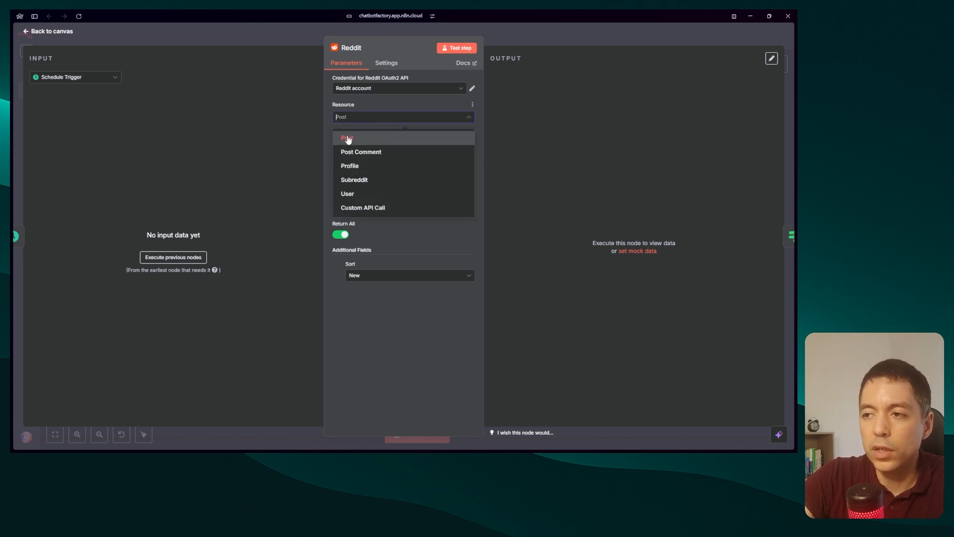
left_click(354, 141)
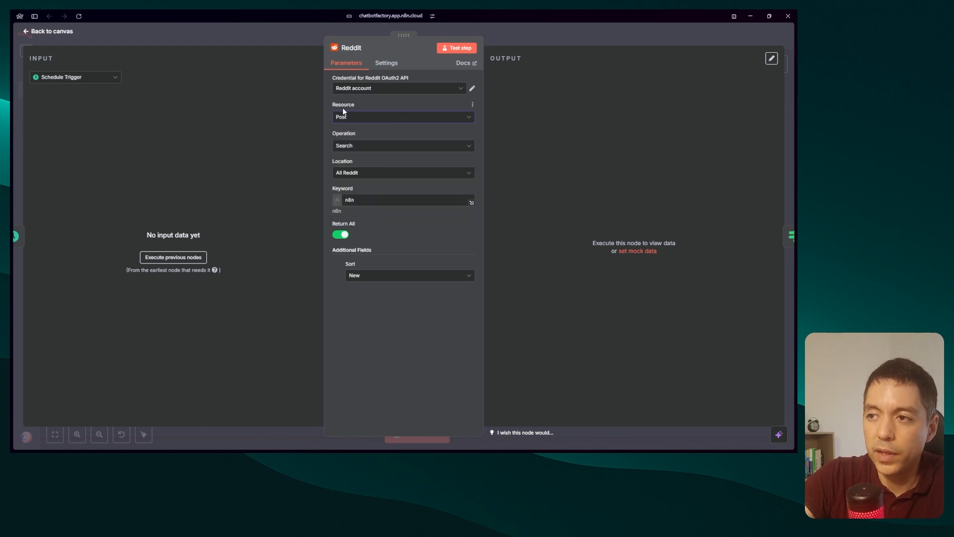
left_click(355, 146)
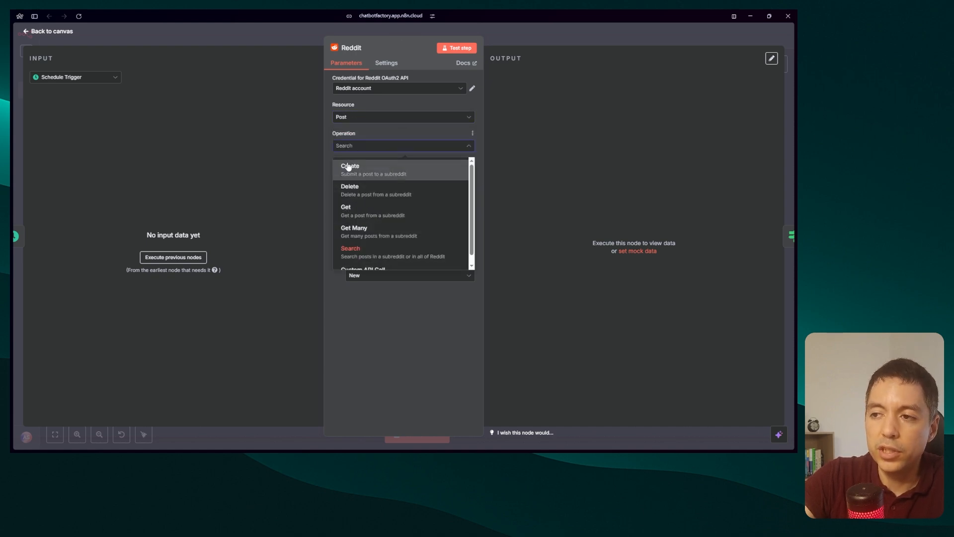
left_click(356, 251)
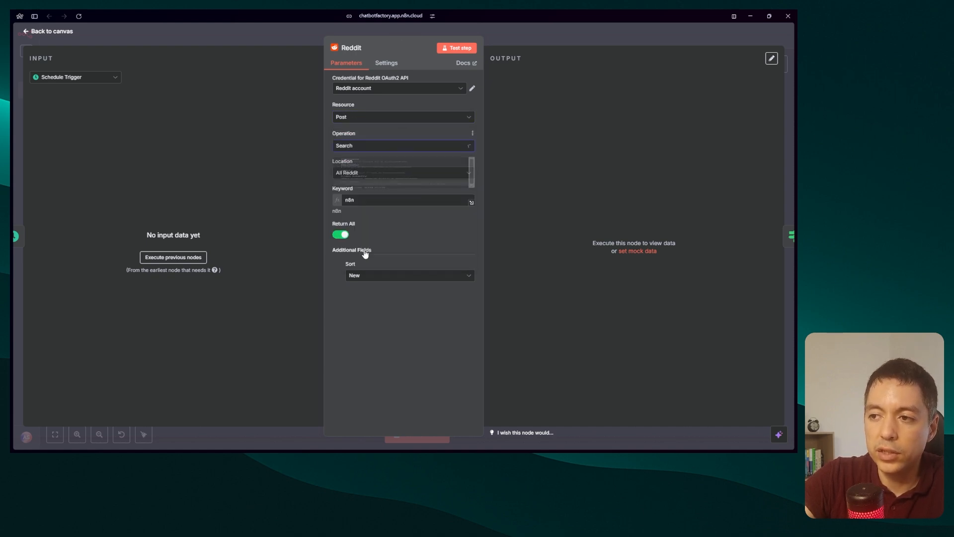
left_click(353, 174)
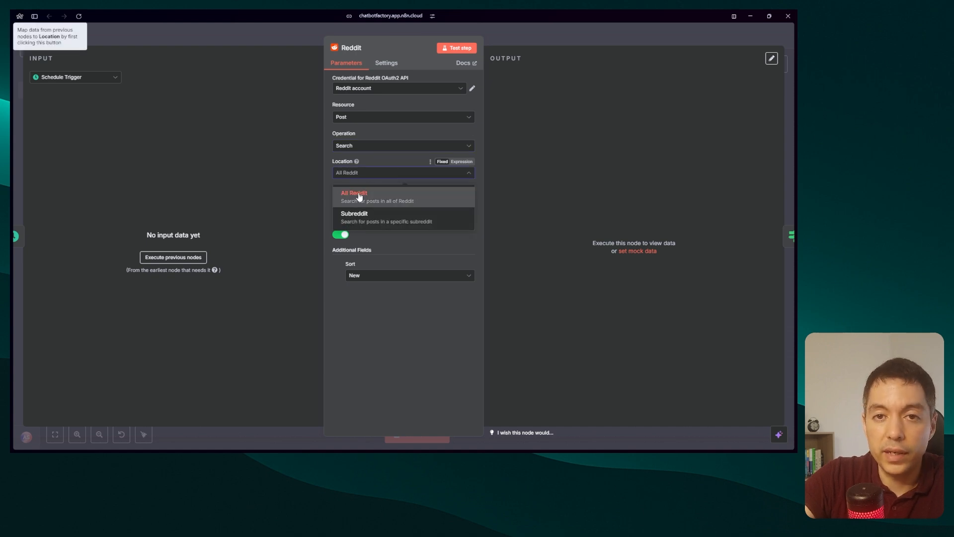
left_click(360, 197)
Check the Reddit node's search keyword, choose New as the sort order and return to the canvas
double_click(347, 200)
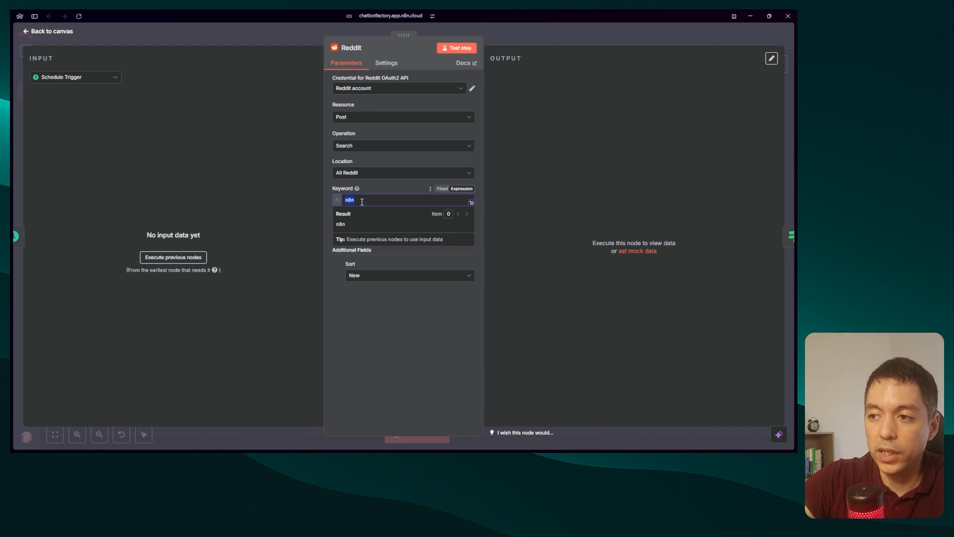
left_click(328, 181)
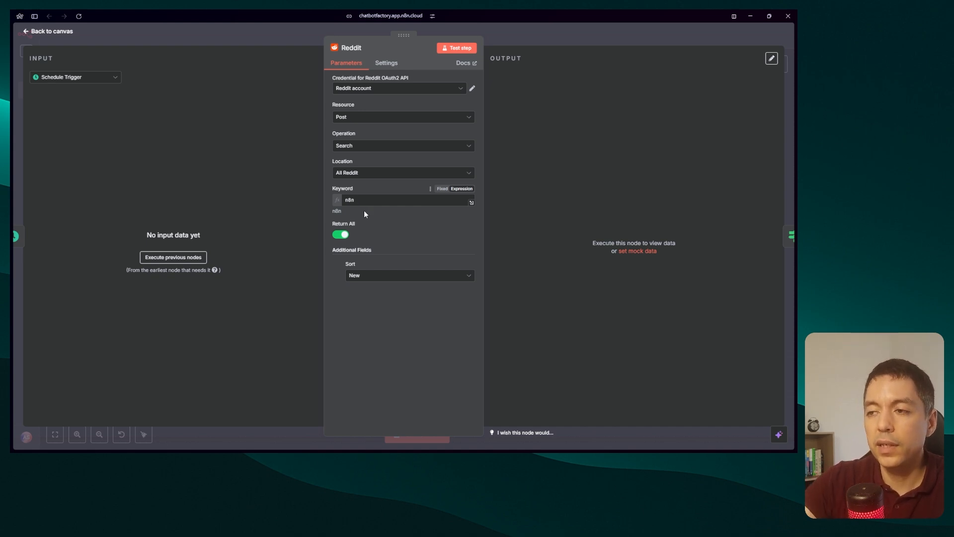
left_click_drag(357, 199, 344, 199)
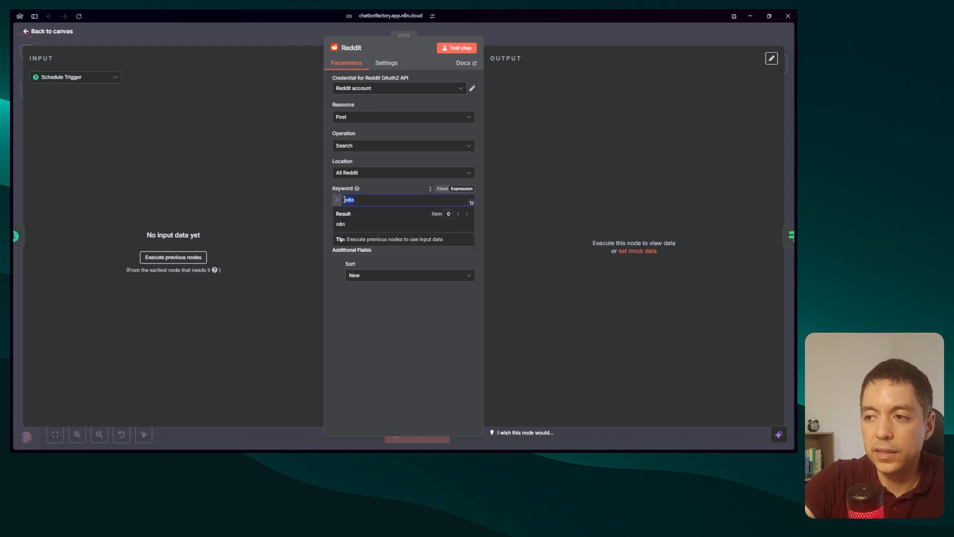
left_click(326, 130)
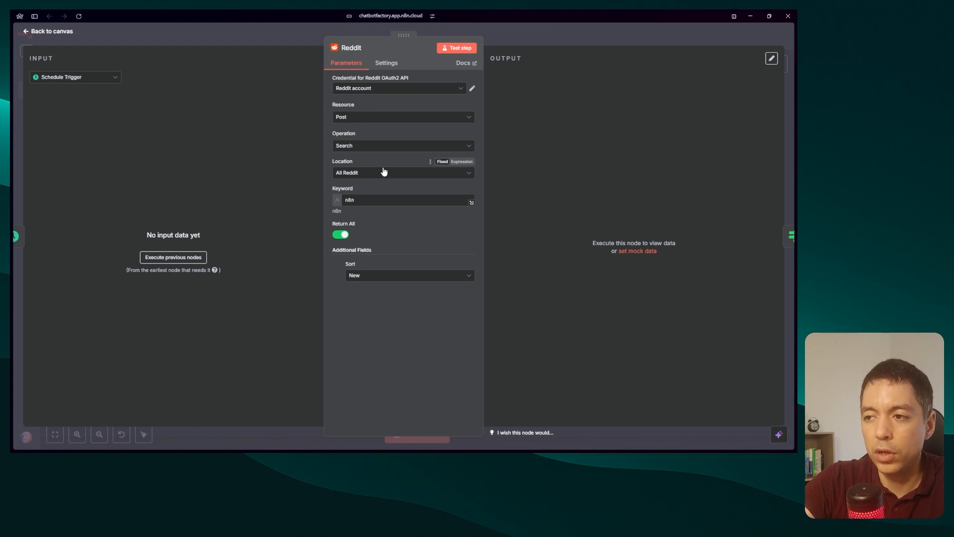
left_click(381, 277)
left_click(372, 322)
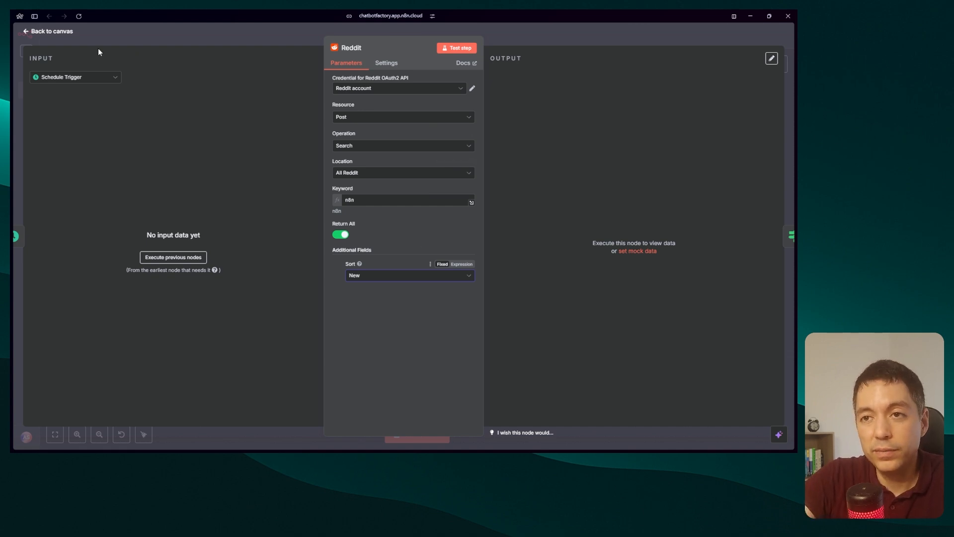
left_click(60, 32)
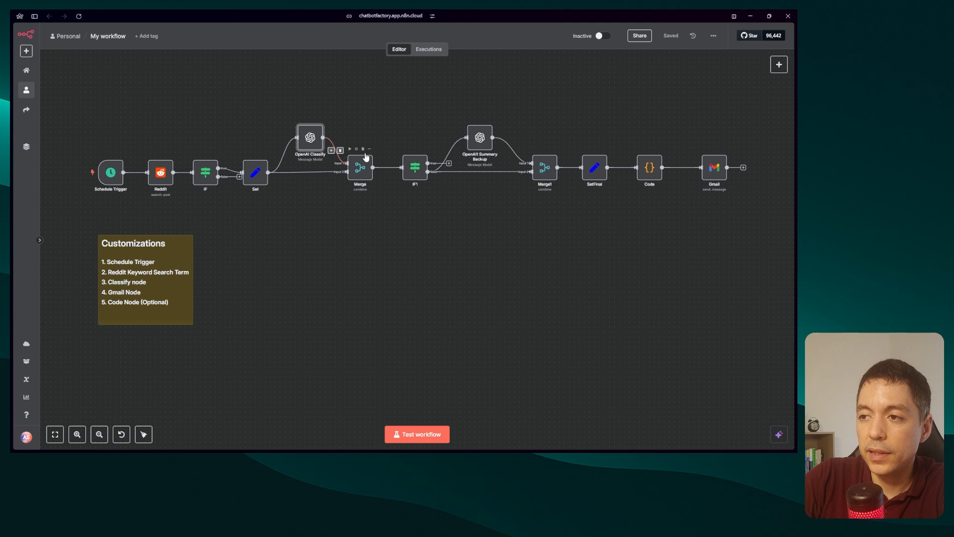
Inspect the OpenAI Classify node's settings and switch to the OpenAI platform's Organization settings page
double_click(308, 146)
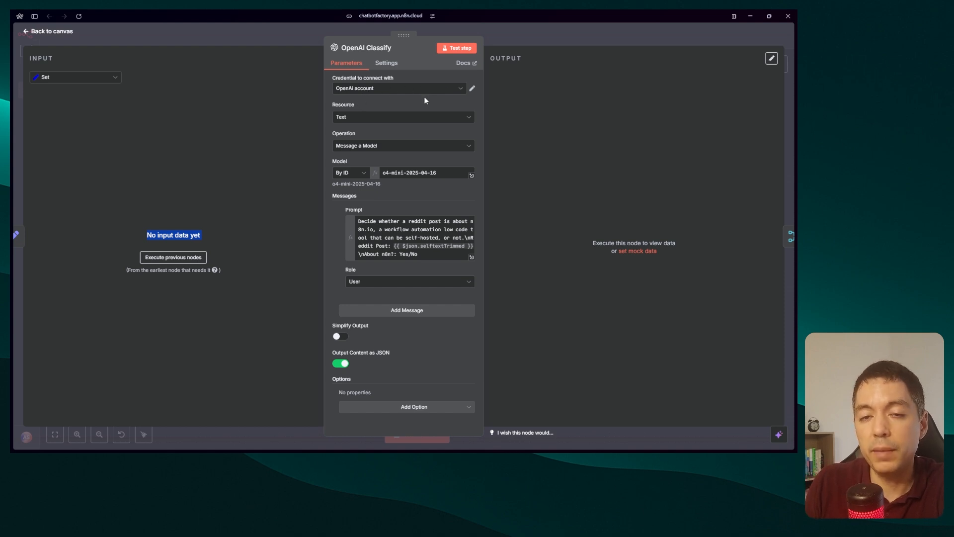
mouse_move(14, 107)
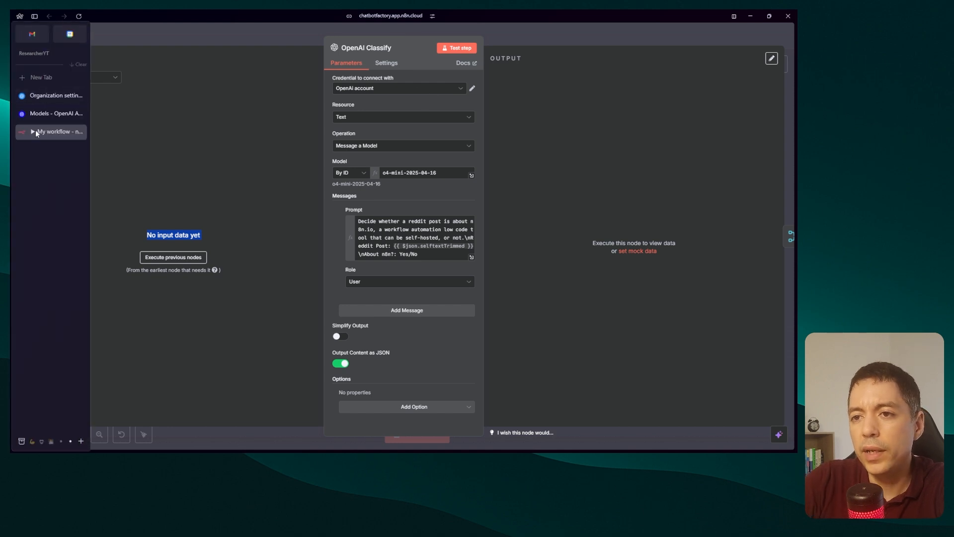
left_click(37, 98)
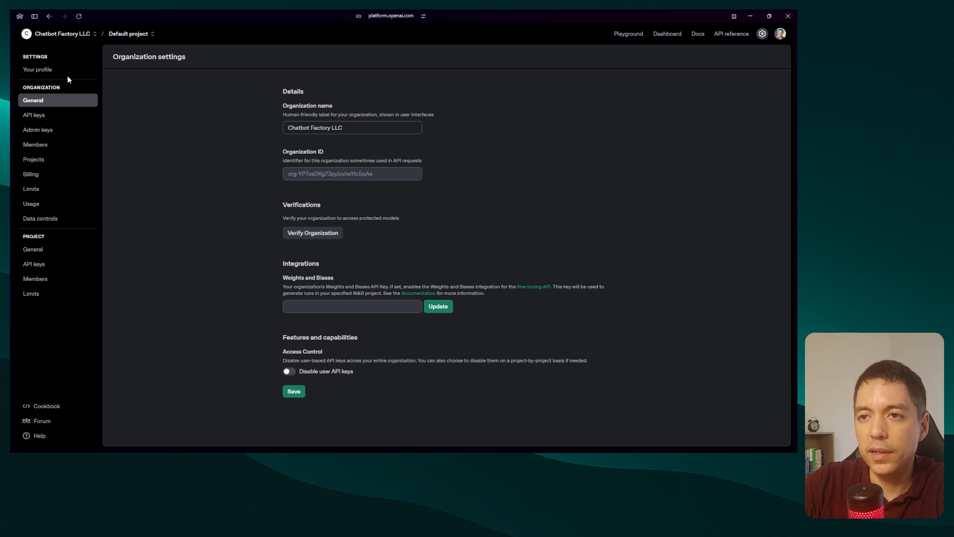
Open the OpenAI organization's API keys page and check the model ID in the OpenAI Classify node
left_click(42, 117)
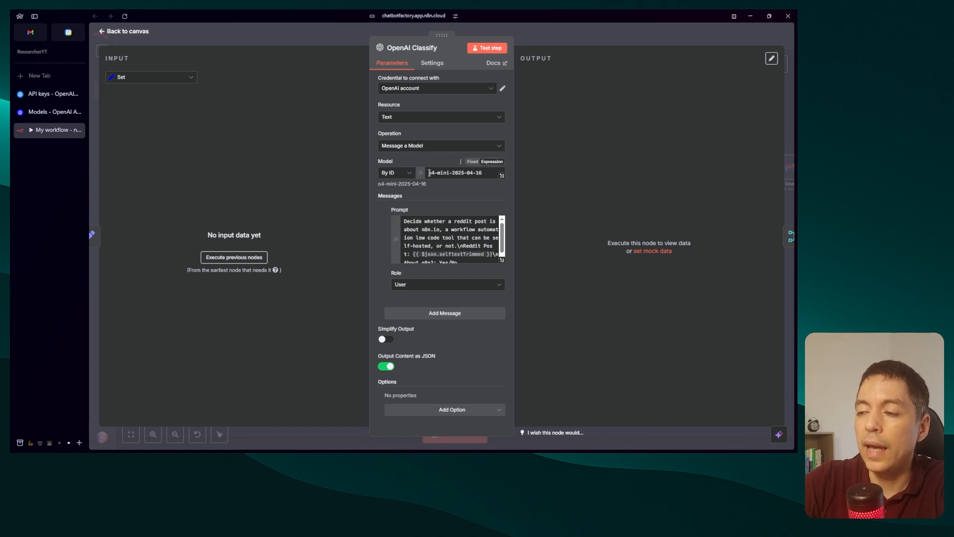
triple_click(477, 176)
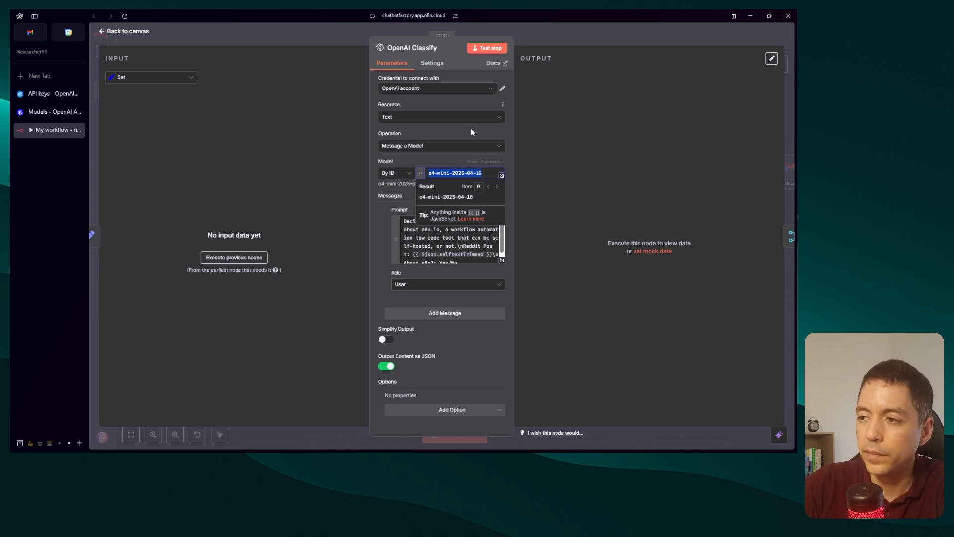
left_click(438, 160)
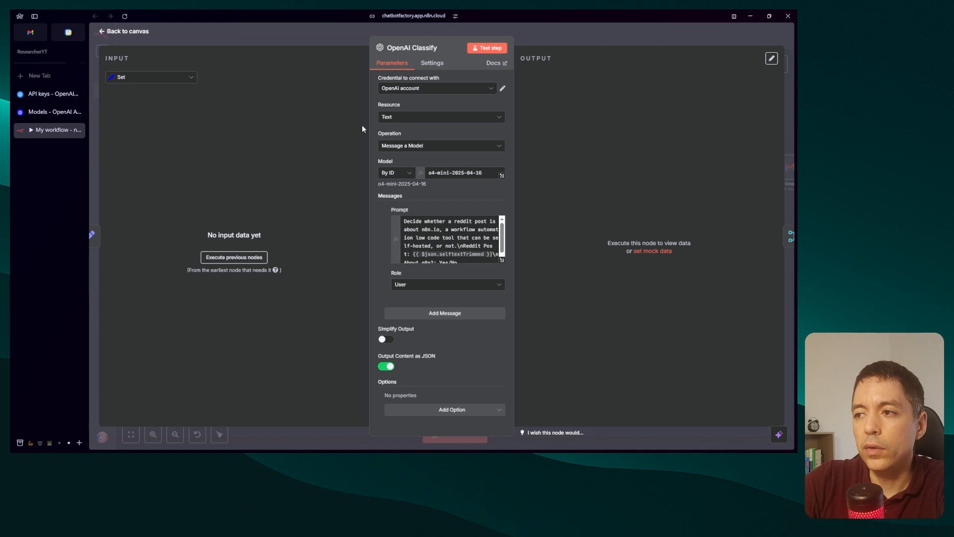
Browse the OpenAI Models documentation, open the o4-mini page, check its default version options and copy the model ID
left_click(41, 114)
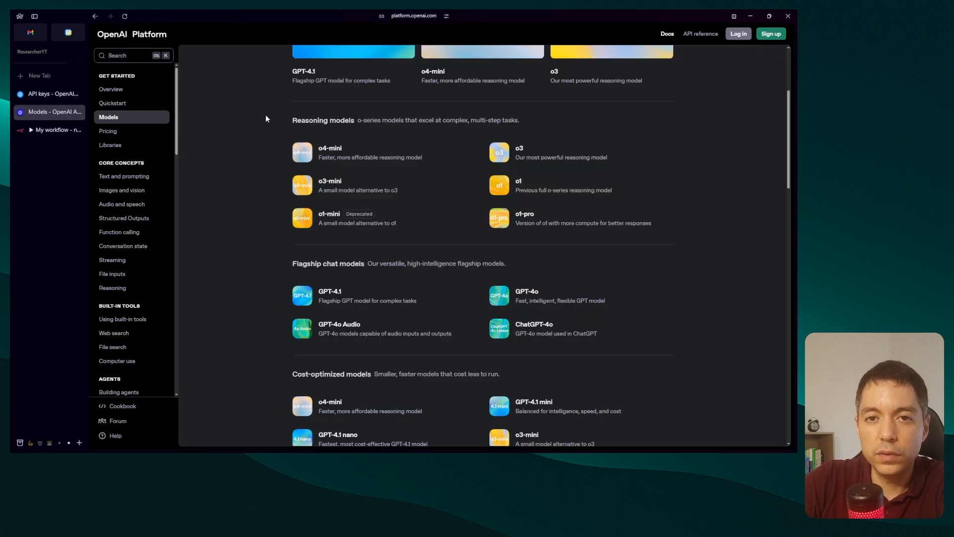
scroll(259, 124, "up", 2)
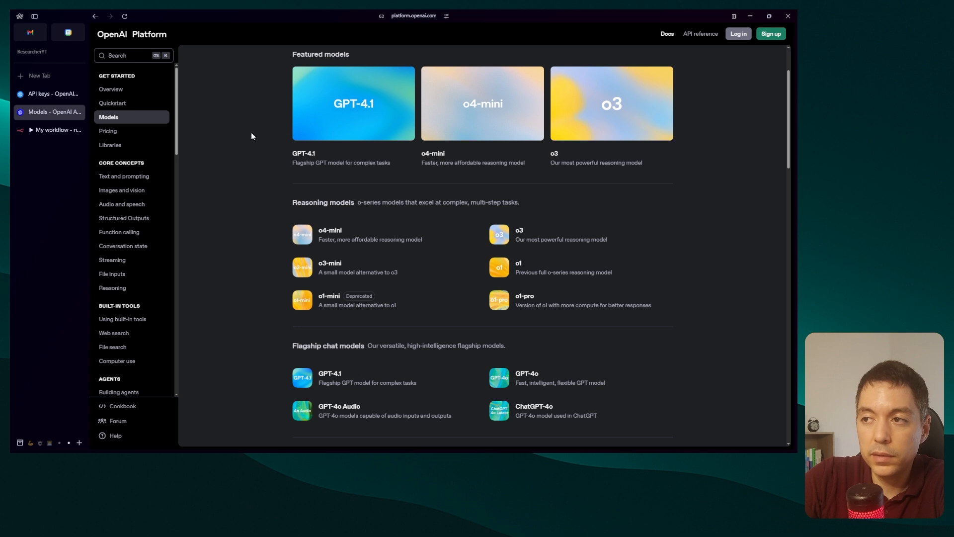
scroll(298, 114, "up", 2)
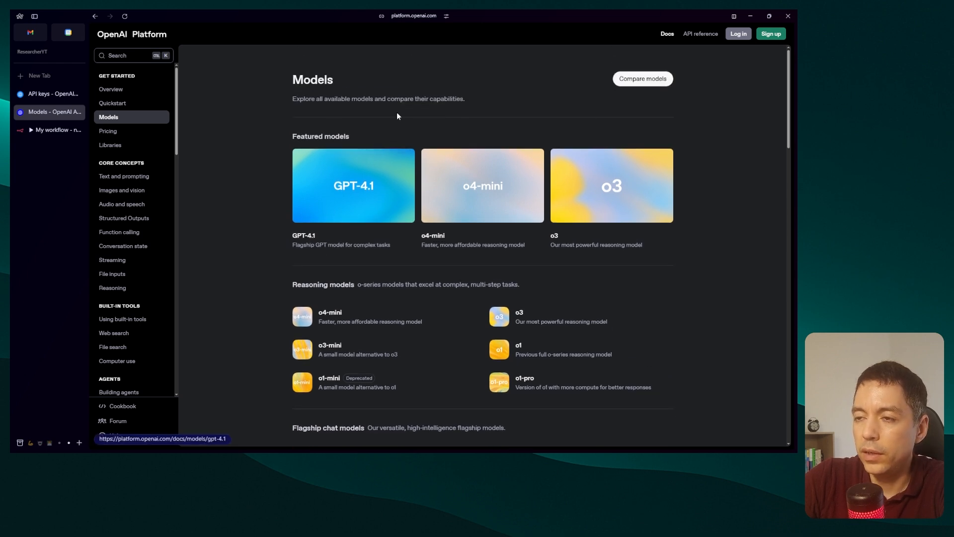
scroll(305, 200, "down", 1)
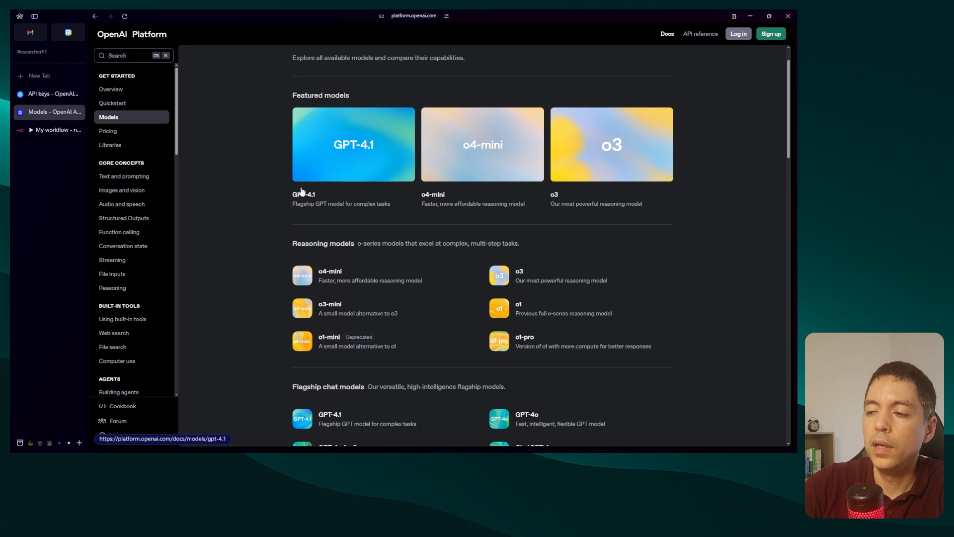
scroll(273, 235, "down", 1)
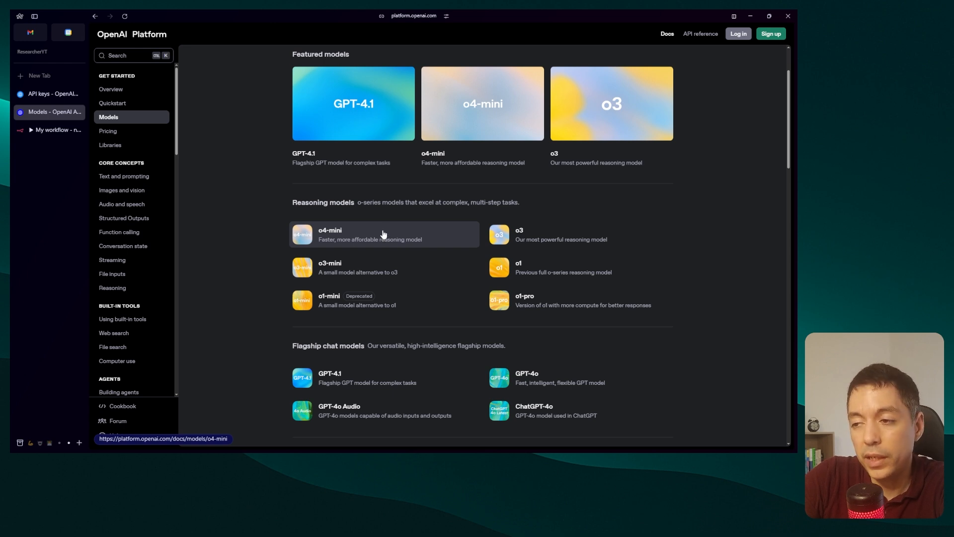
left_click(368, 237)
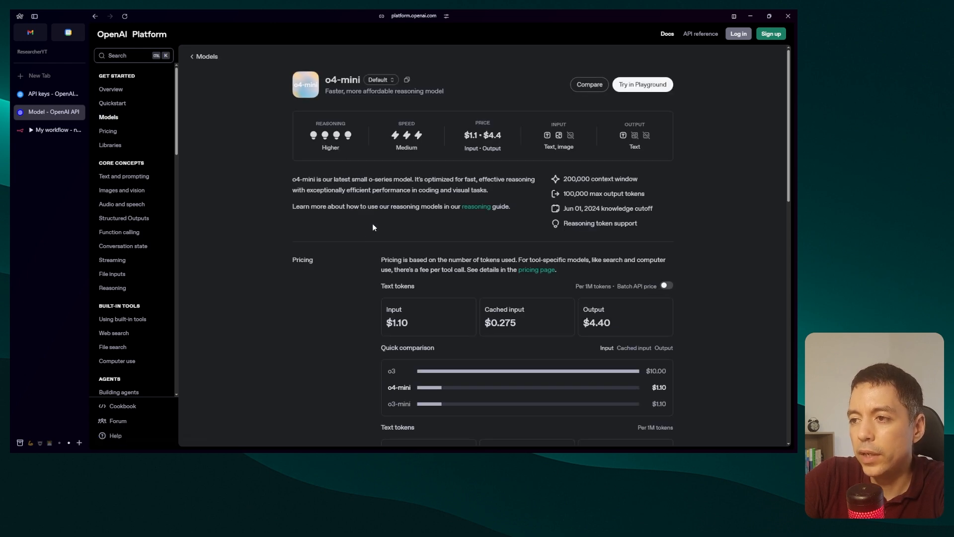
left_click(391, 81)
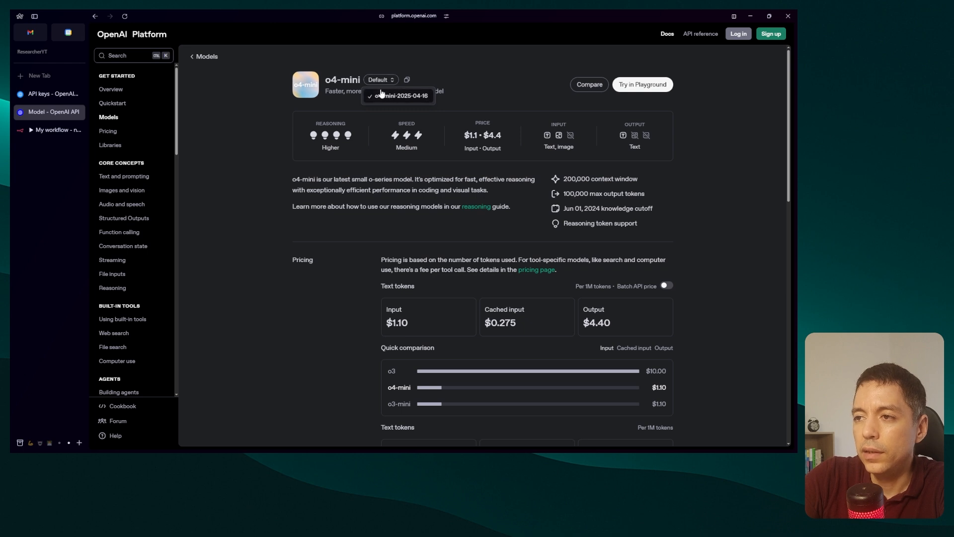
left_click(383, 82)
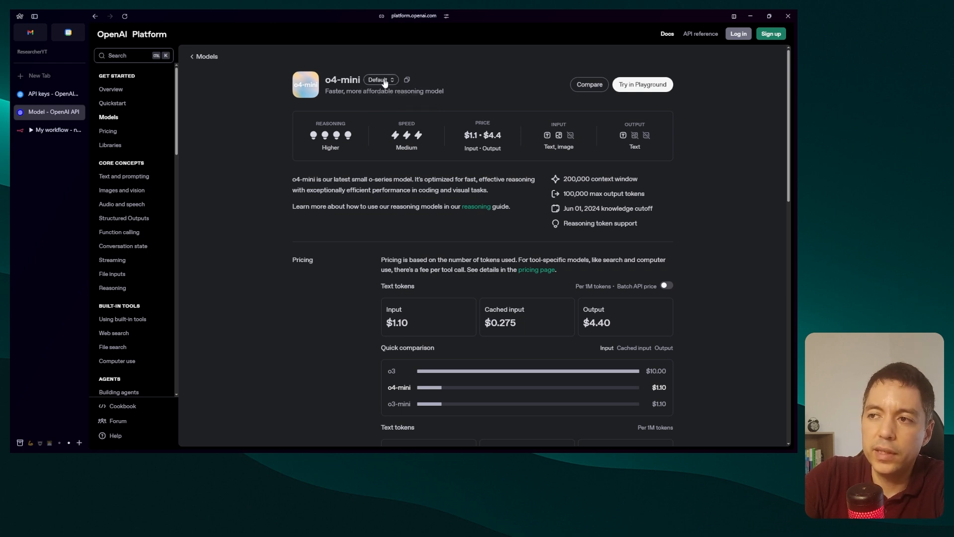
left_click(408, 81)
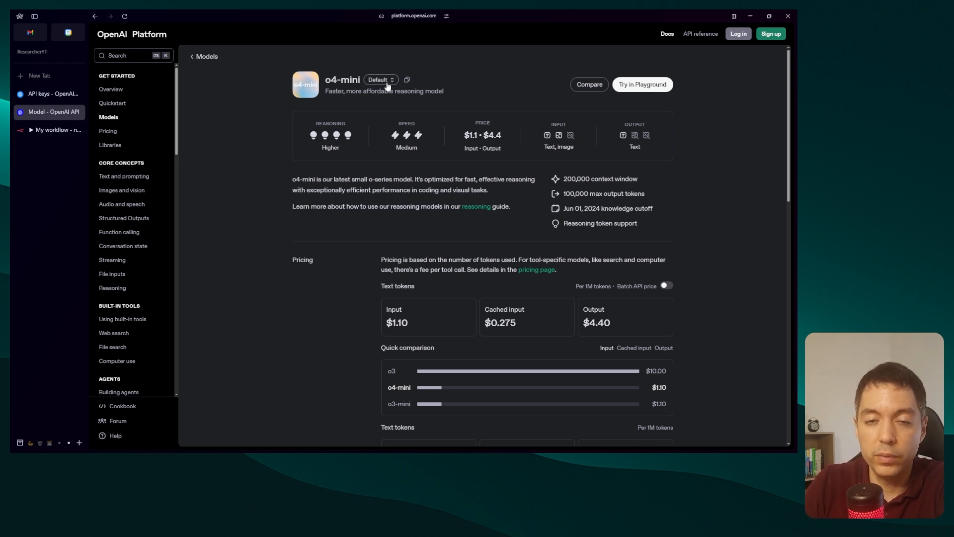
Return to the Models overview and look through the reasoning, flagship chat and cost-optimized models
left_click(198, 56)
scroll(397, 174, "down", 5)
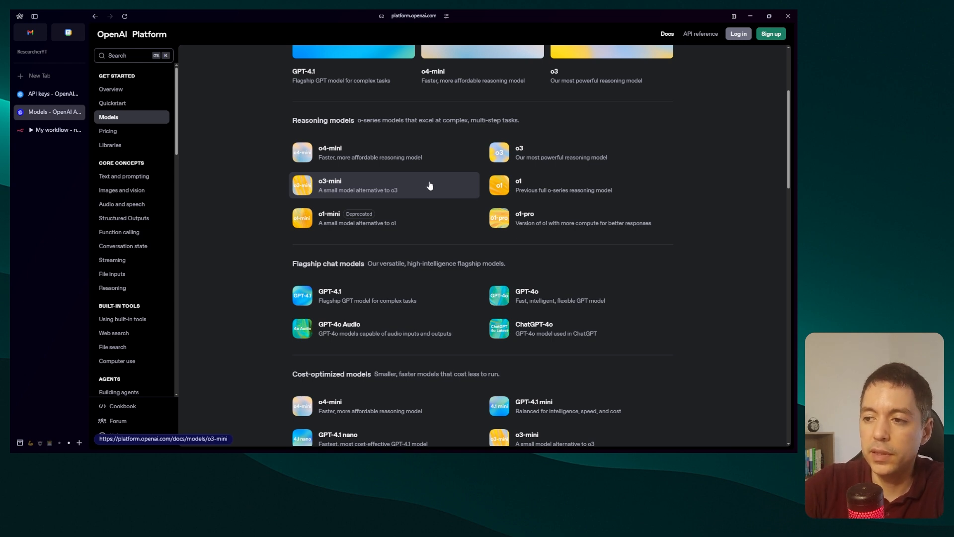
scroll(283, 230, "up", 3)
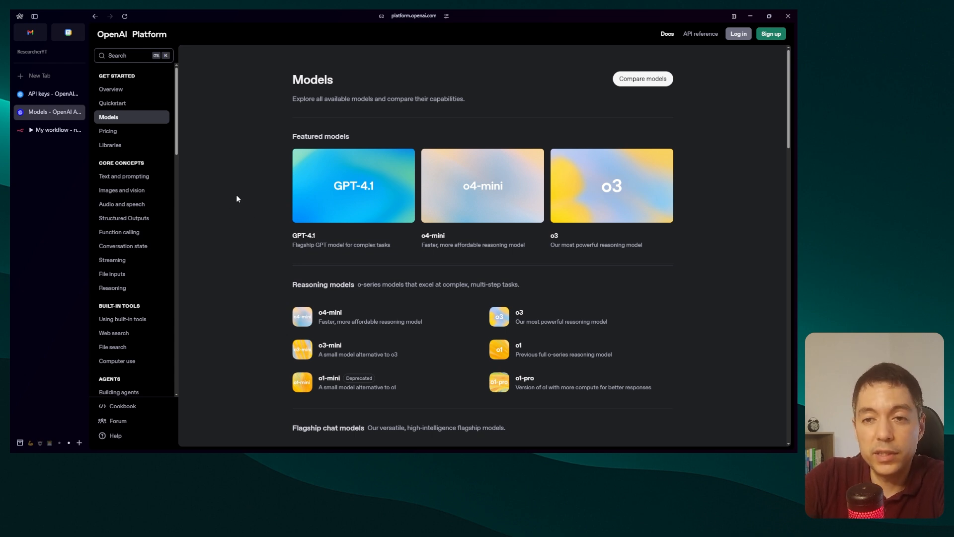
scroll(239, 201, "down", 3)
Return to the OpenAI Classify node in n8n and select the model ID to show where a copied ID is pasted
key("ctrl+Tab")
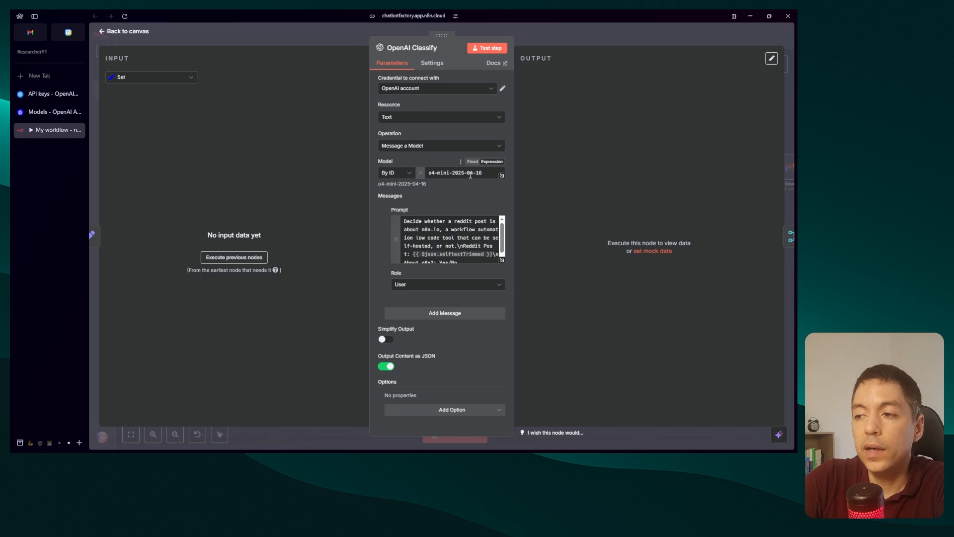
left_click(453, 173)
key("ctrl+a")
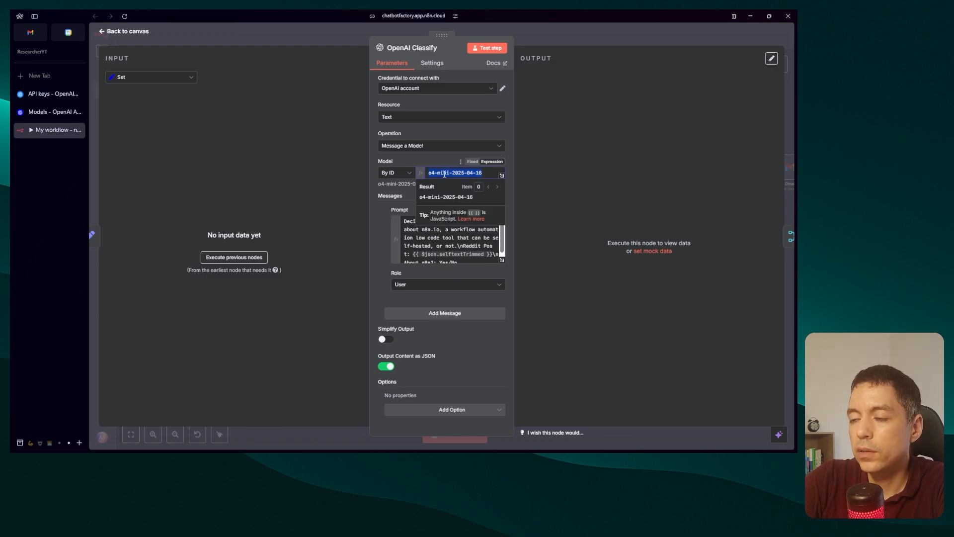
right_click(442, 173)
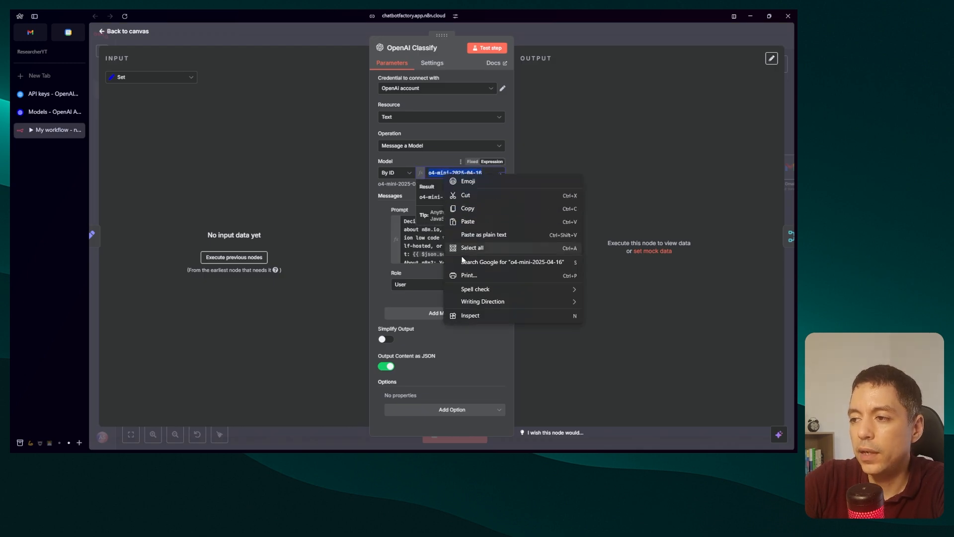
left_click(470, 221)
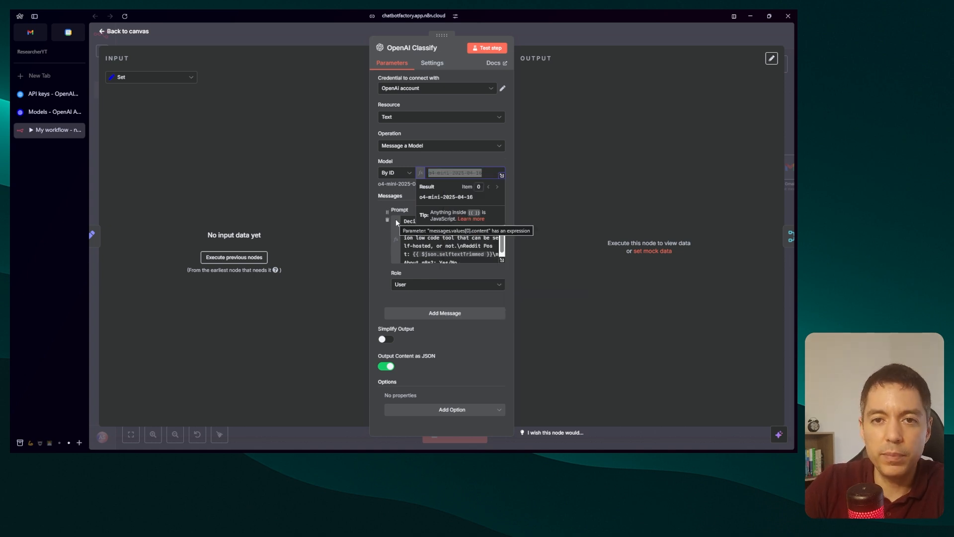
left_click(449, 174)
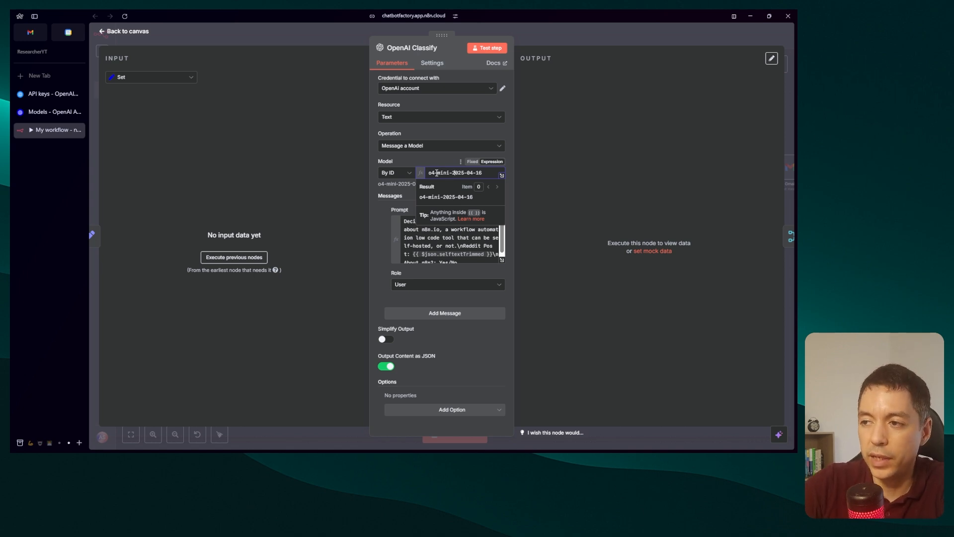
left_click_drag(428, 172, 478, 173)
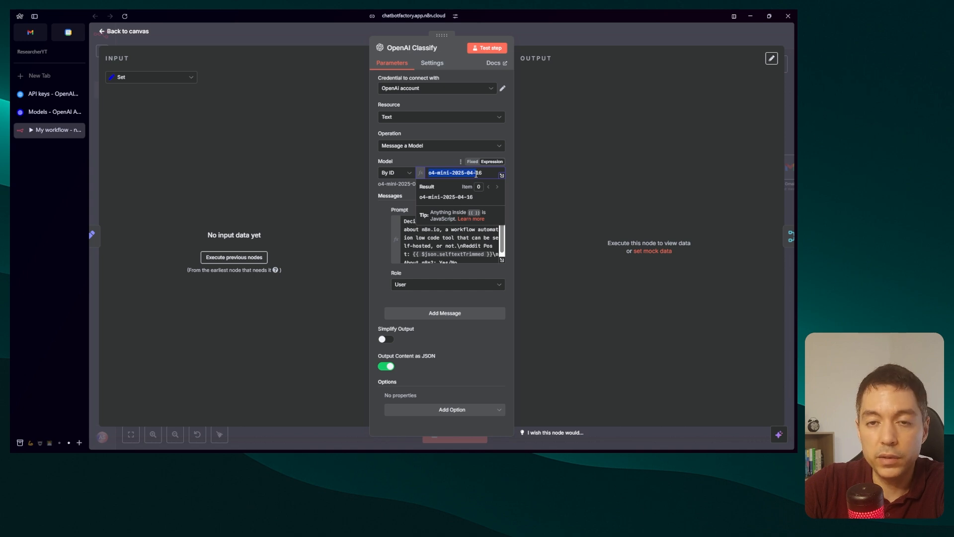
left_click(381, 233)
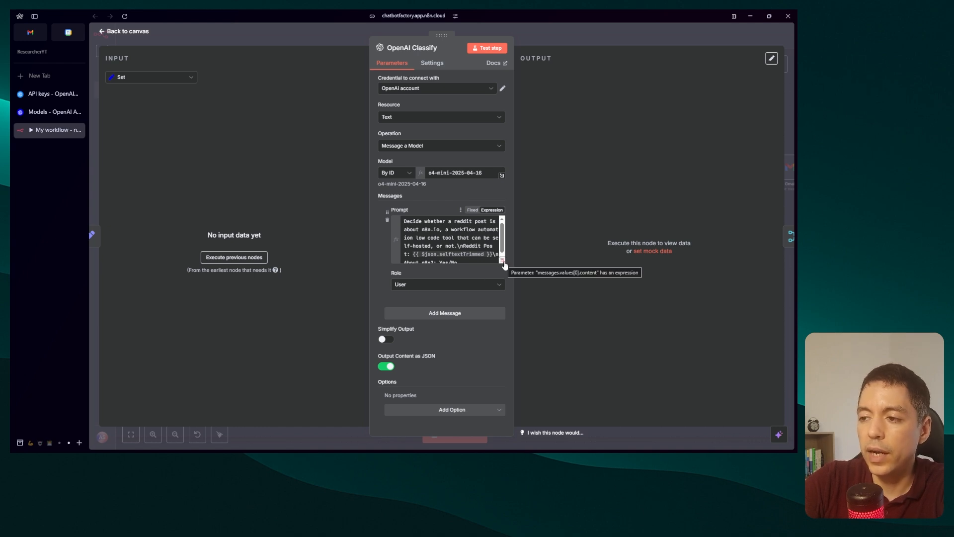
Expand the OpenAI Classify prompt and examine its n8n.io topic description, Reddit post expression and closing Yes/No question
left_click(502, 261)
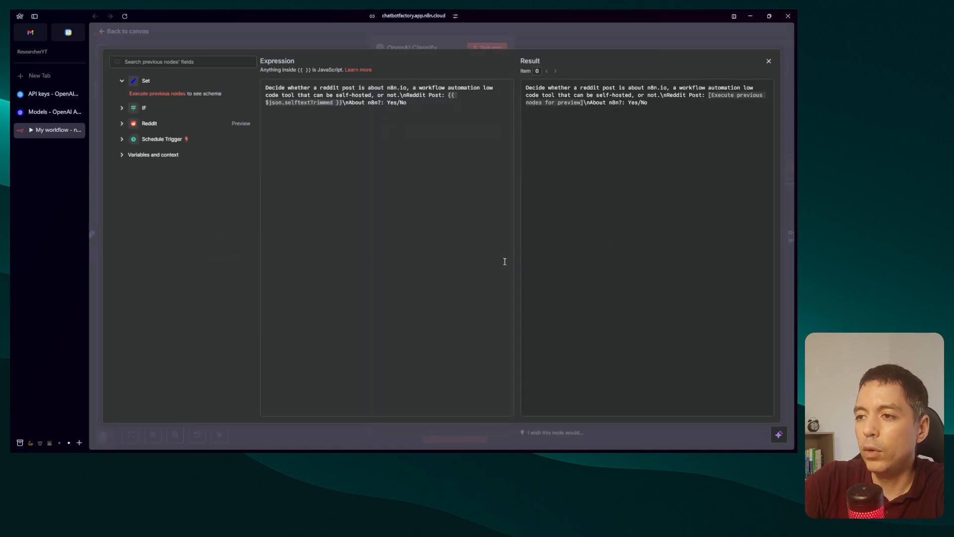
left_click(268, 88)
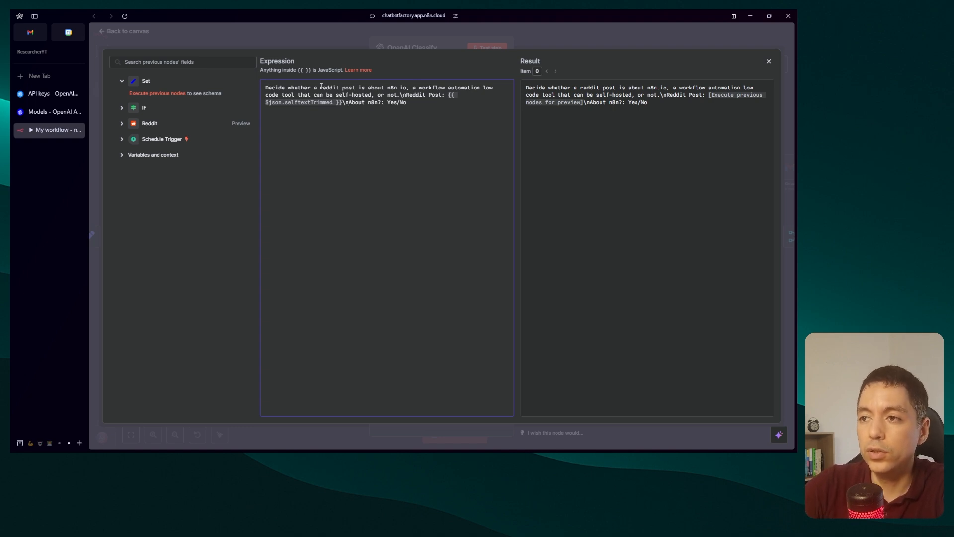
left_click_drag(319, 87, 373, 96)
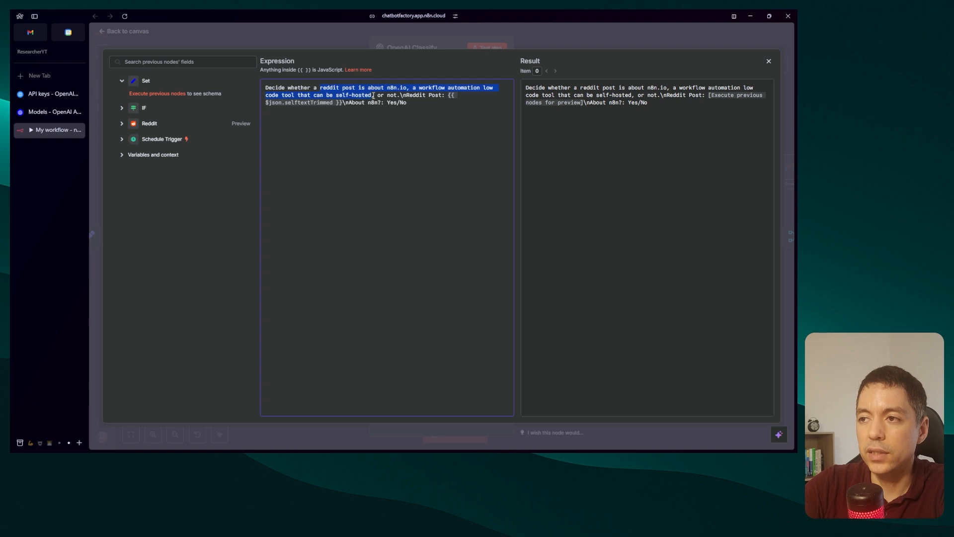
left_click(330, 88)
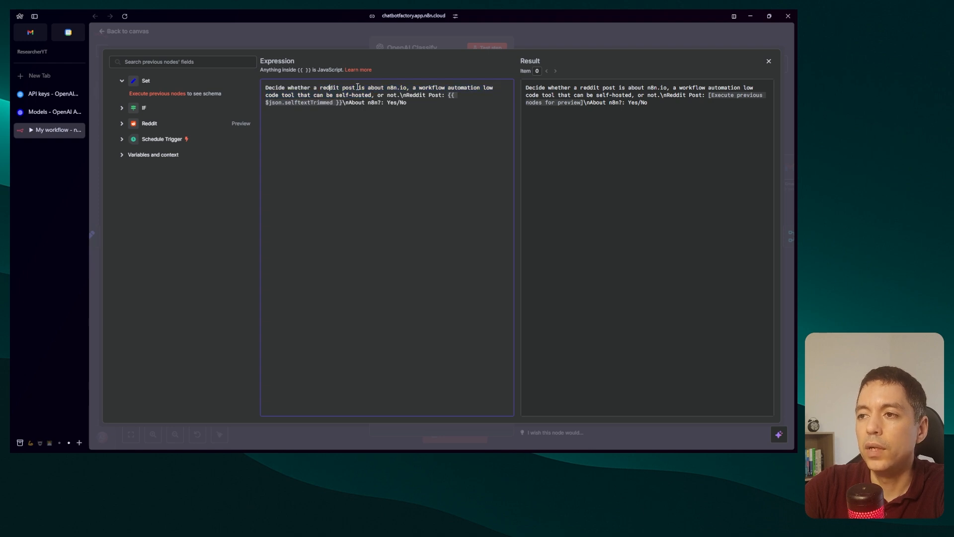
left_click(412, 88)
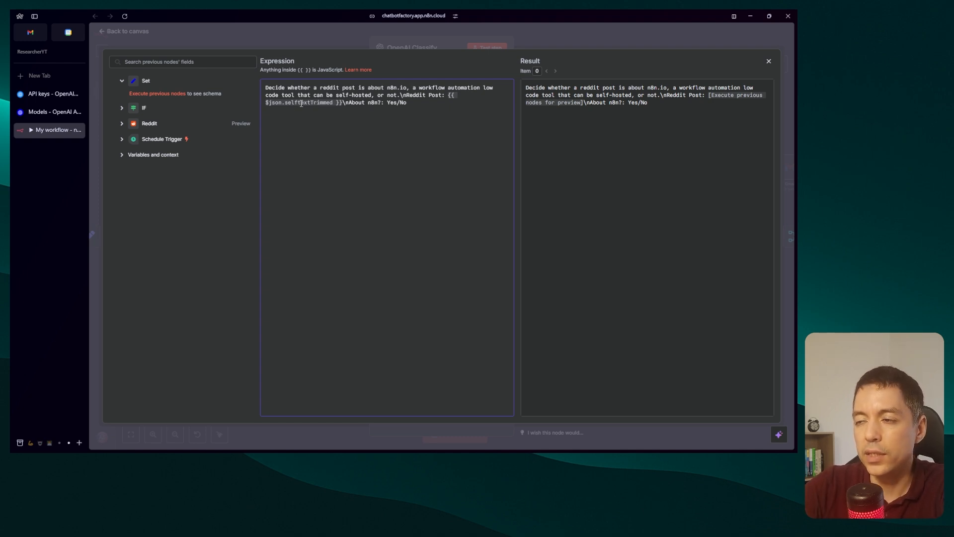
left_click_drag(368, 103, 378, 105)
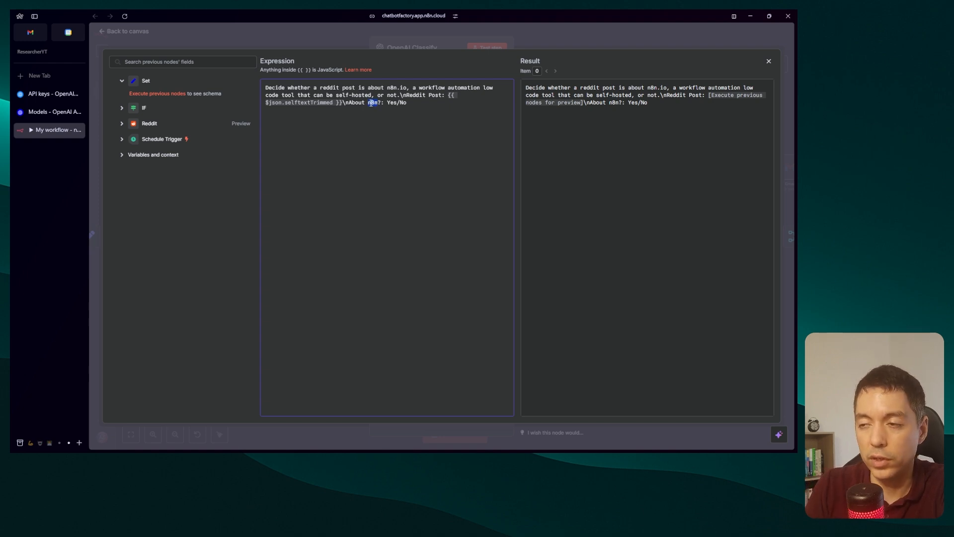
left_click(372, 103)
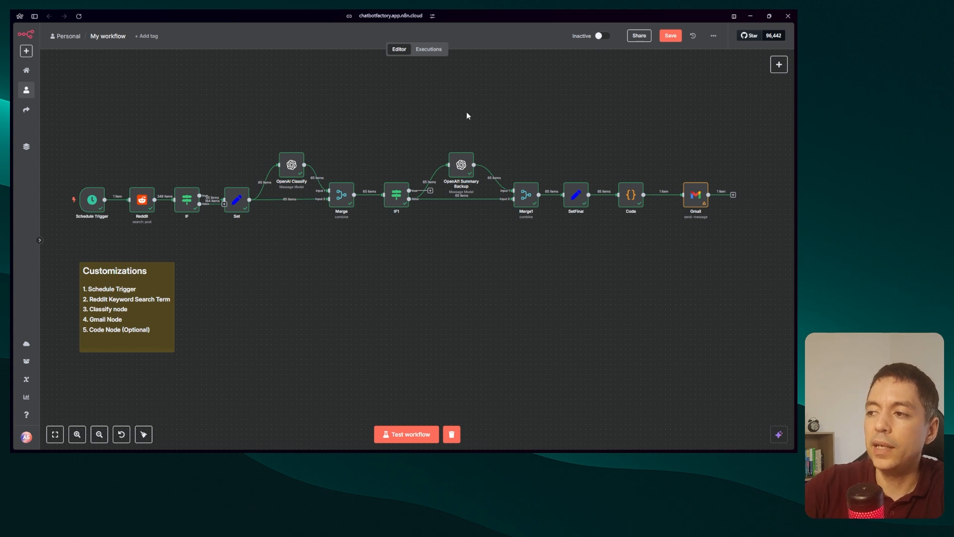
In the Gmail node, clear the Subject and map the Code node's subject field into it as {{ $json.subject }}
double_click(694, 198)
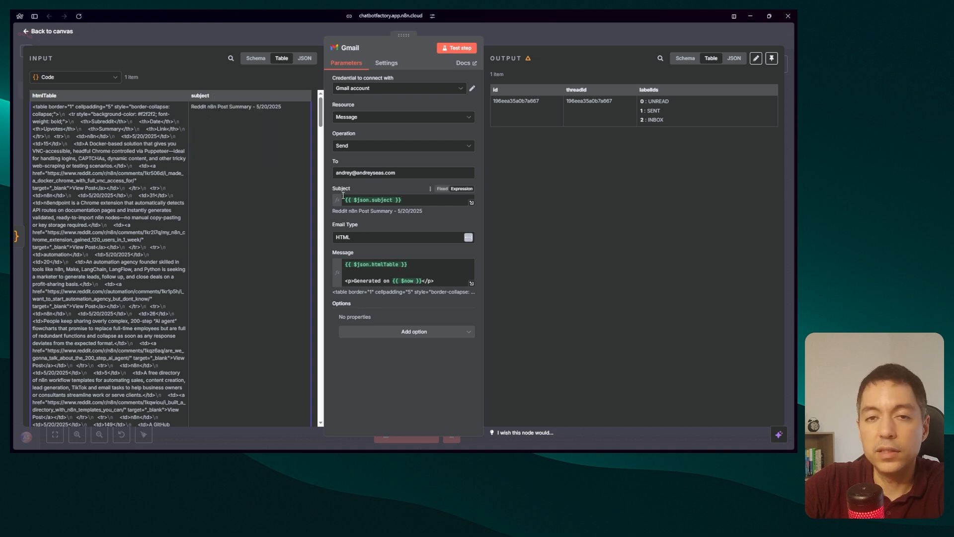
left_click(418, 199)
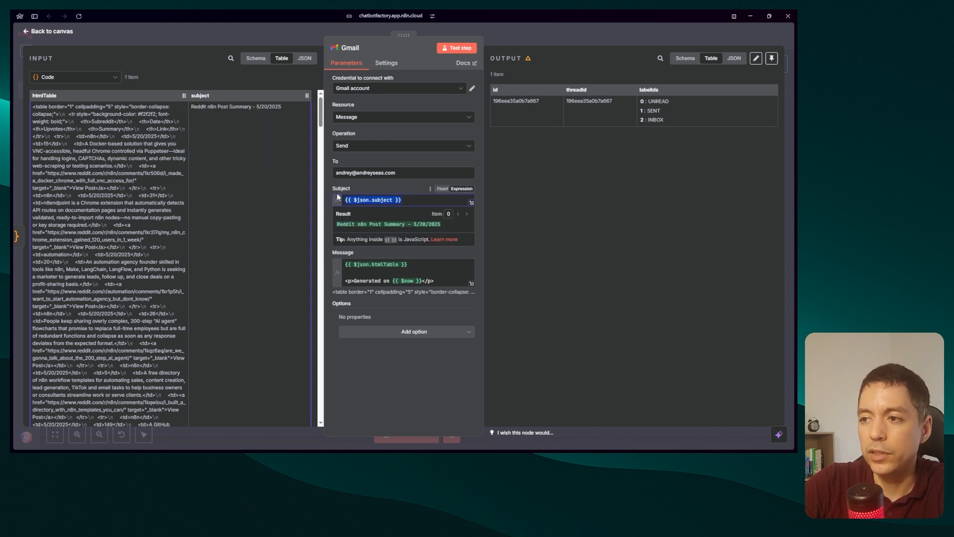
key("ctrl+a")
key("BackSpace")
left_click(273, 191)
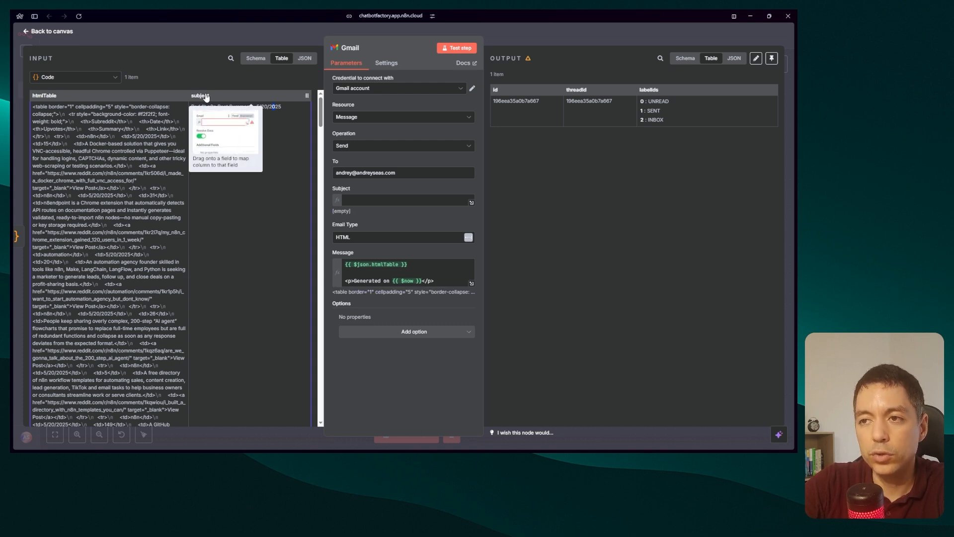
left_click_drag(206, 97, 354, 192)
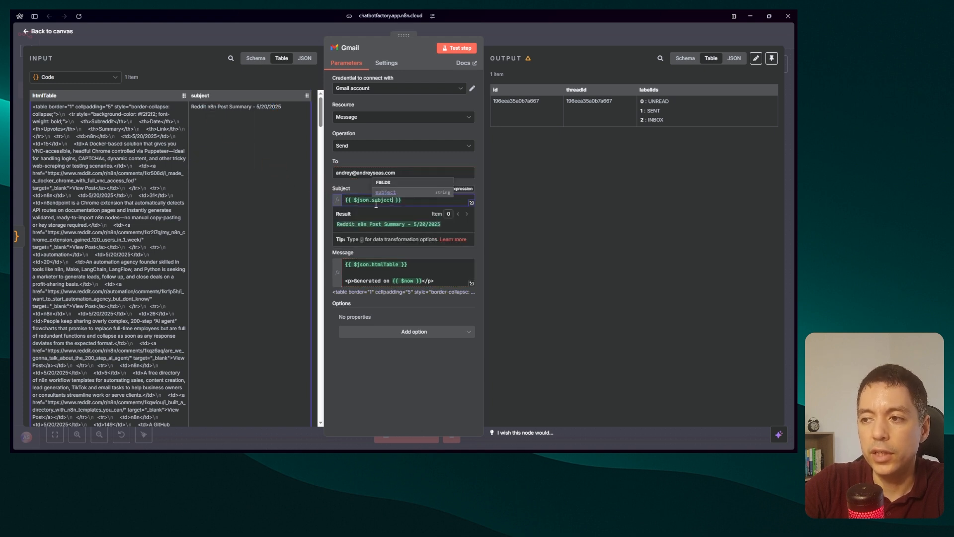
Compare the Code node's subject value with the email Subject and inspect the {{ $json.htmlTable }} expression in the Message
left_click(333, 185)
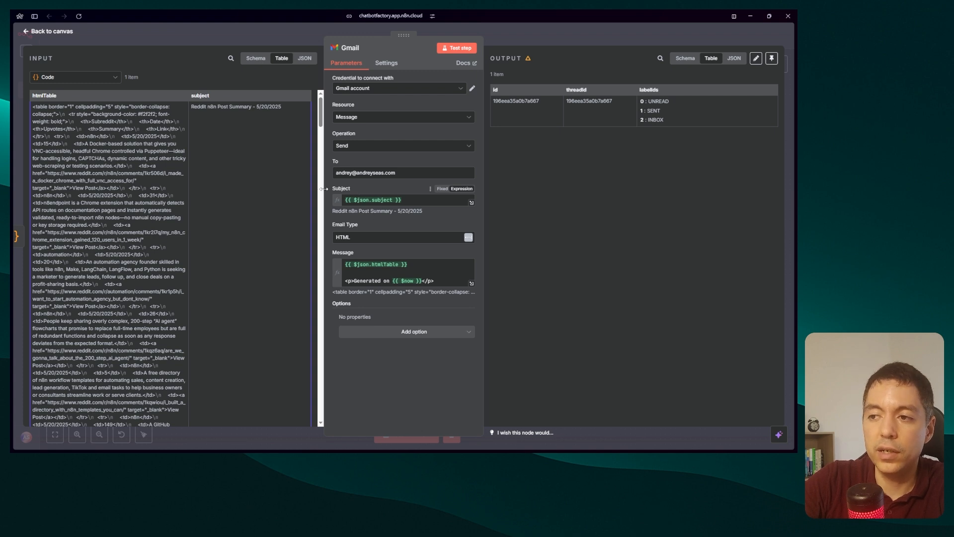
left_click_drag(191, 107, 239, 107)
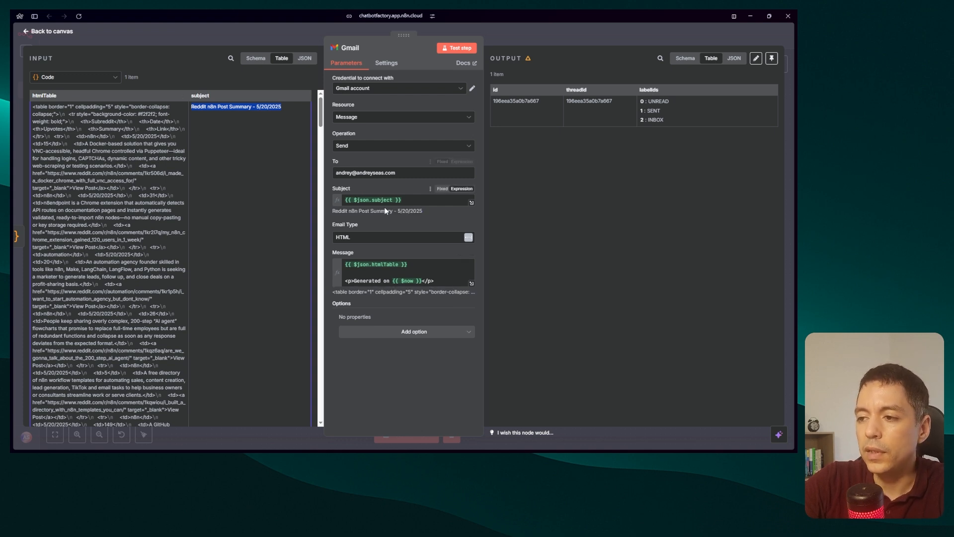
left_click_drag(411, 264, 341, 266)
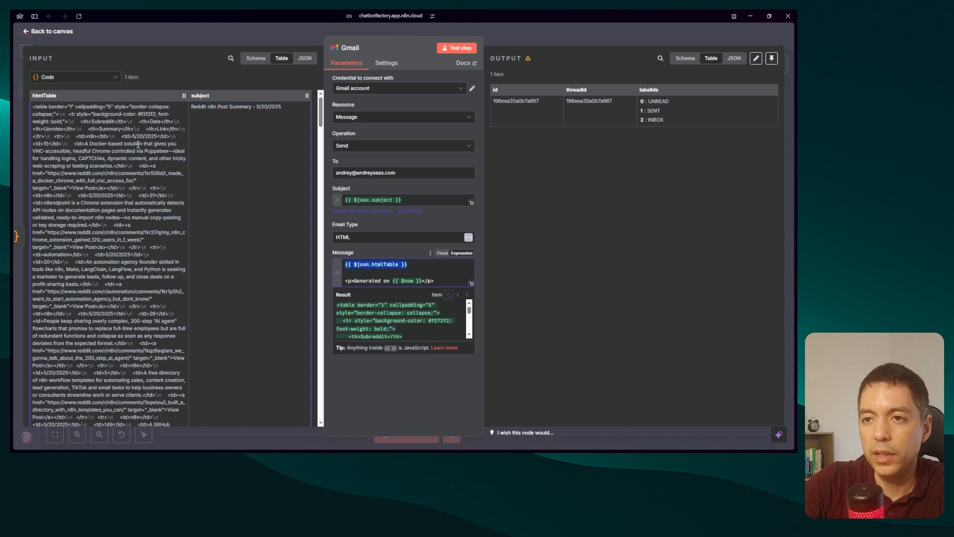
Examine the Gmail Message's {{ $json.htmlTable }} expression and its <p>Generated on {{ $now }}</p> line, and close the node
left_click_drag(49, 97, 50, 100)
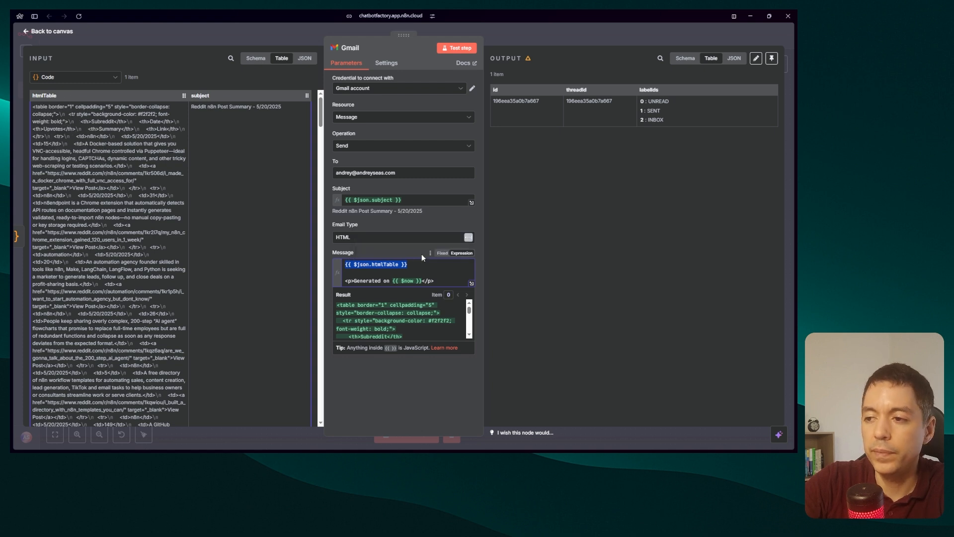
left_click_drag(435, 281, 343, 277)
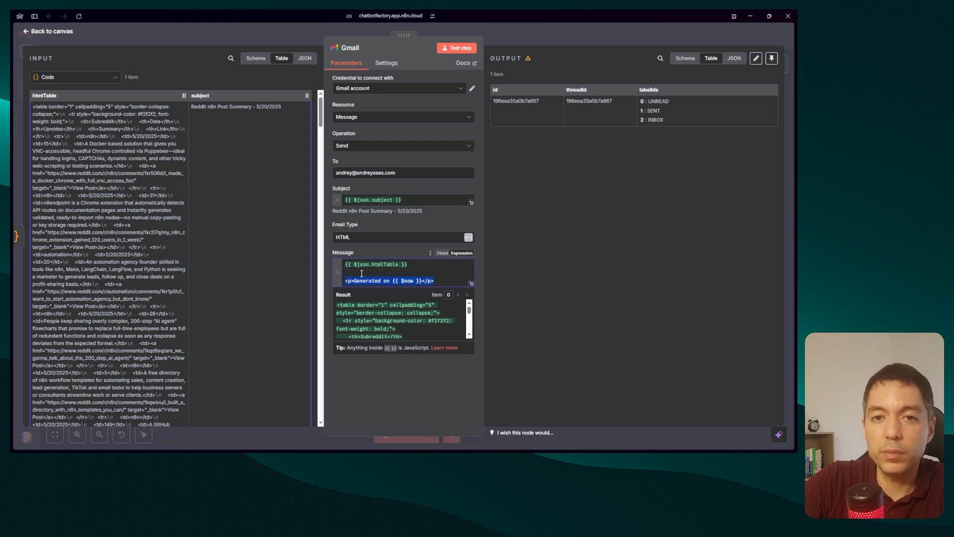
left_click(437, 280)
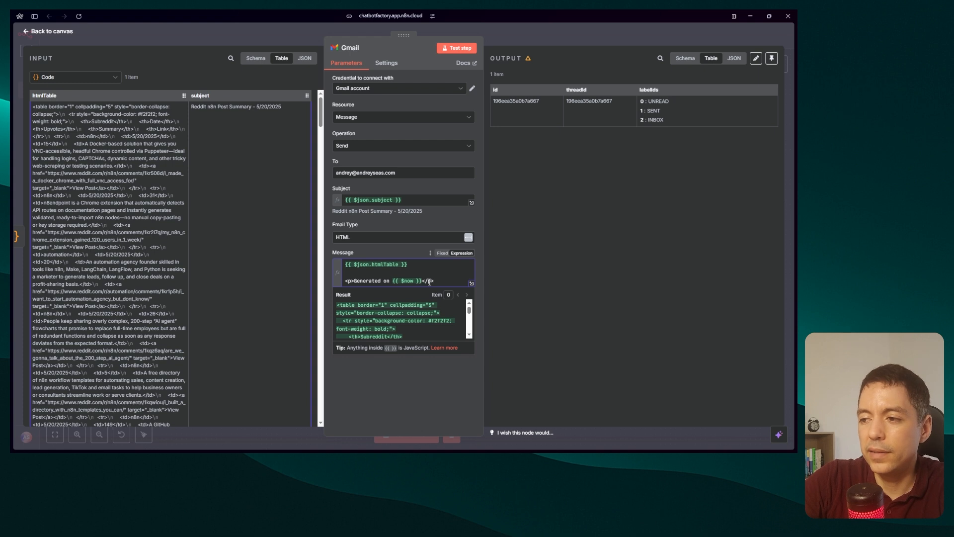
left_click_drag(421, 281, 392, 281)
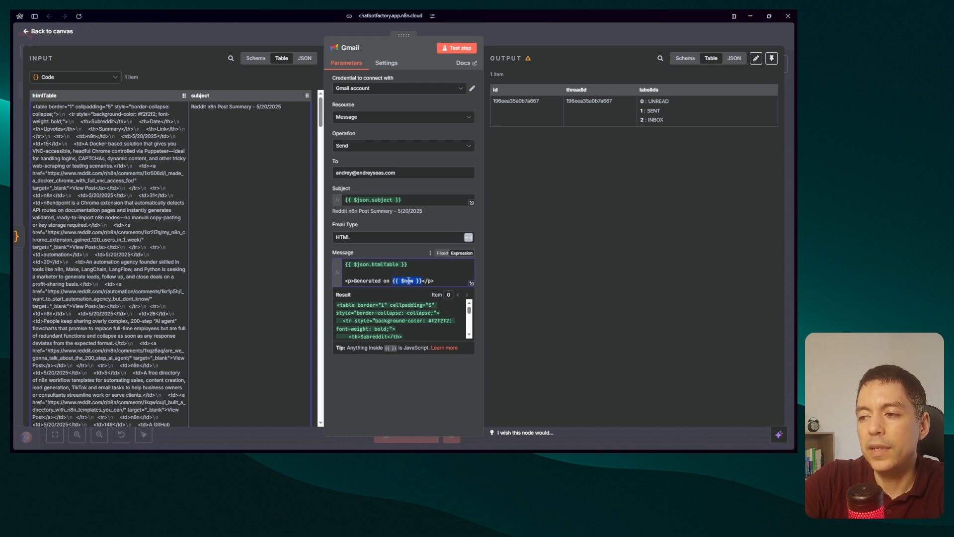
left_click(379, 273)
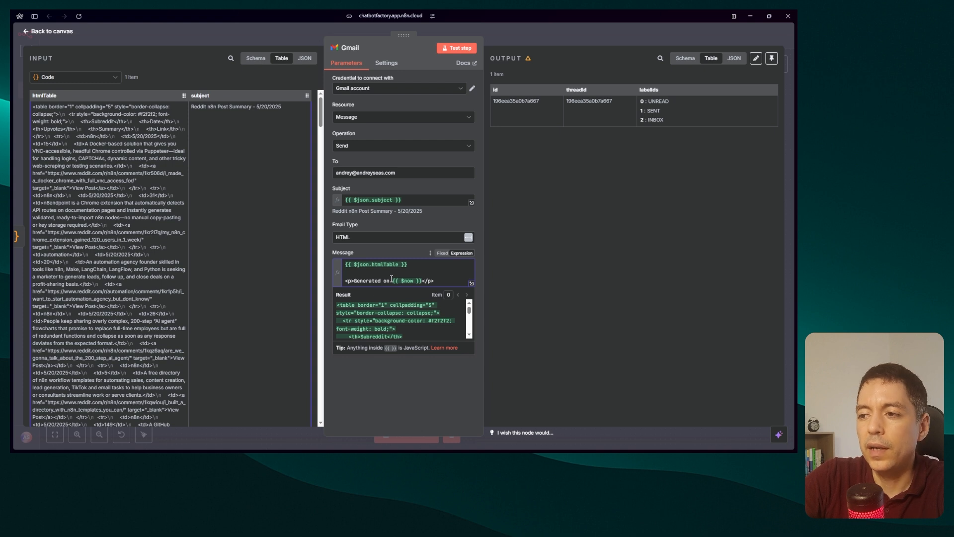
left_click_drag(392, 280, 422, 280)
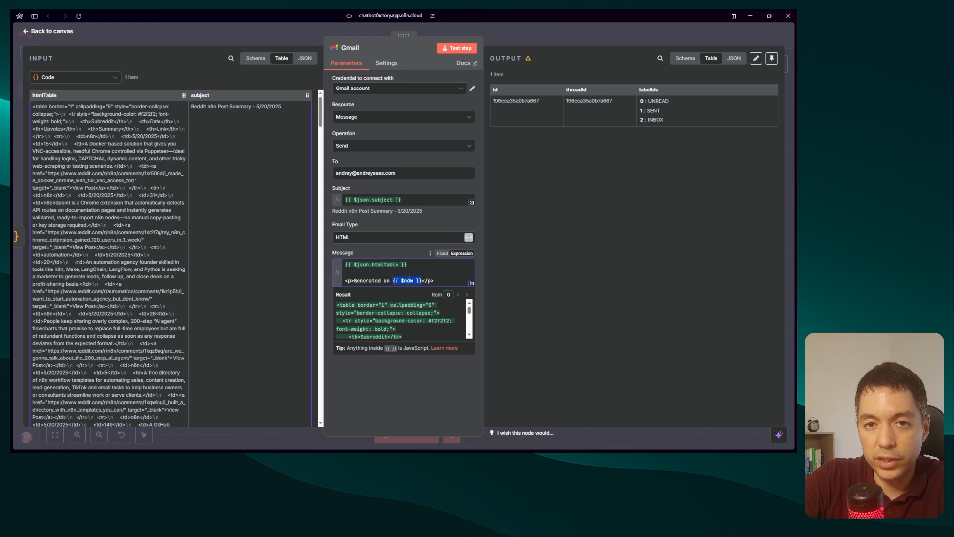
left_click_drag(434, 280, 341, 273)
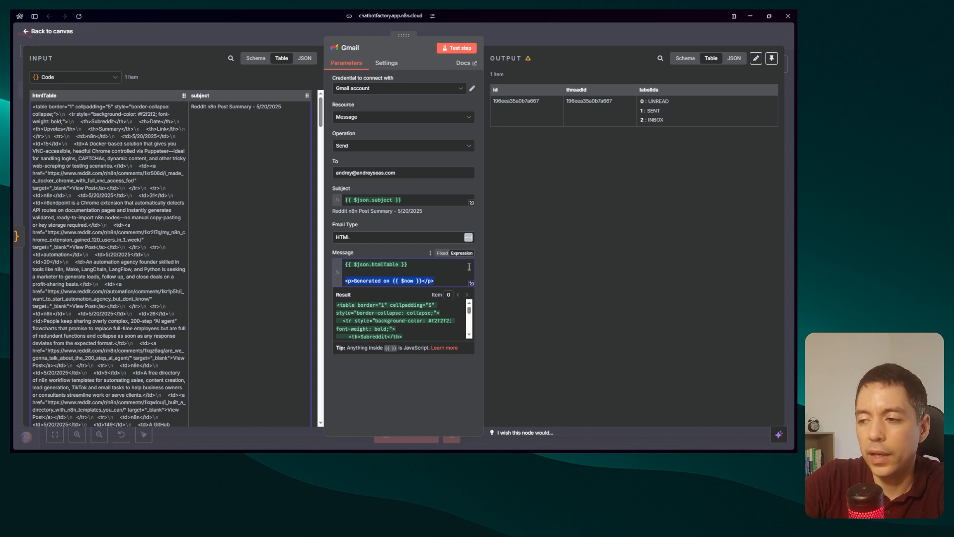
key("Escape")
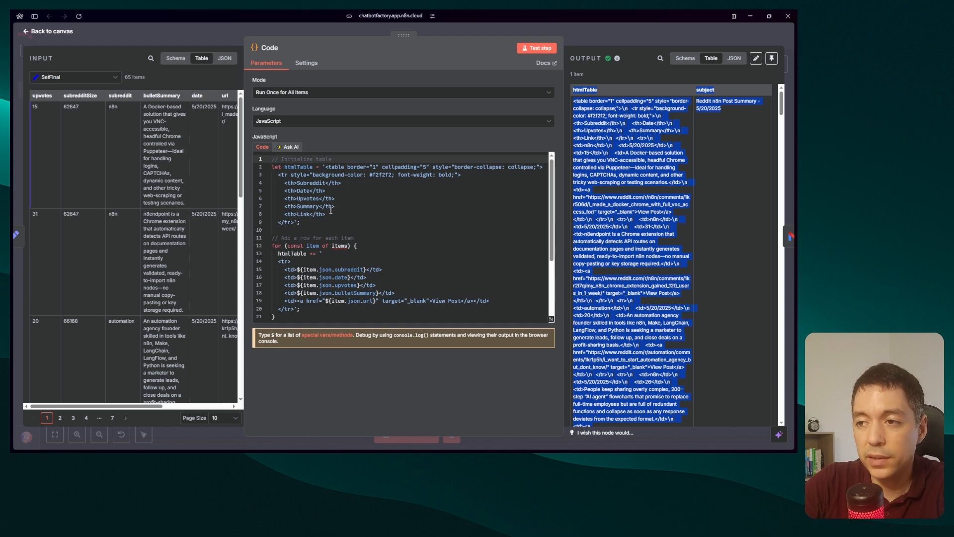
In the Code node, trace the htmlTable variable from its declaration to the return block and inspect the subject line's Date().toLocaleDateString() expression
left_click_drag(284, 167, 313, 168)
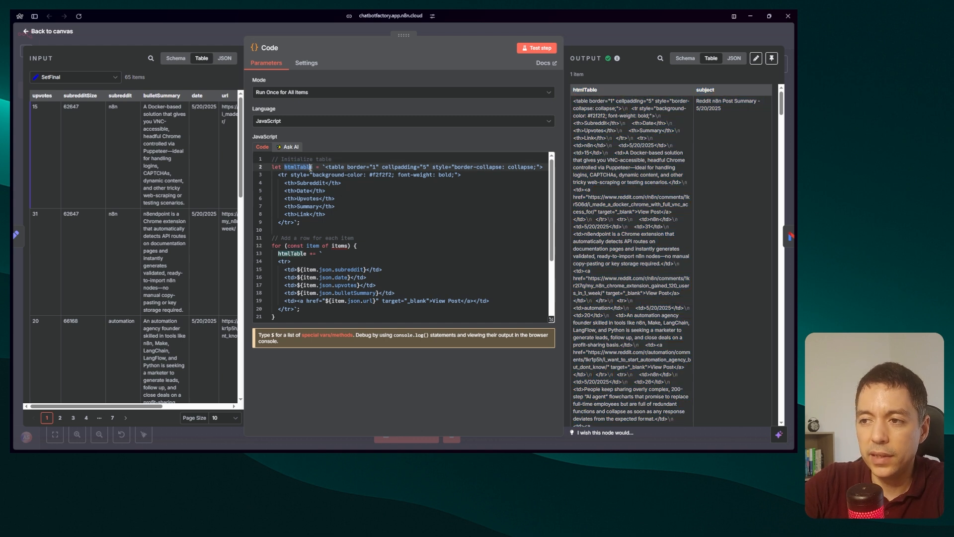
scroll(377, 226, "down", 3)
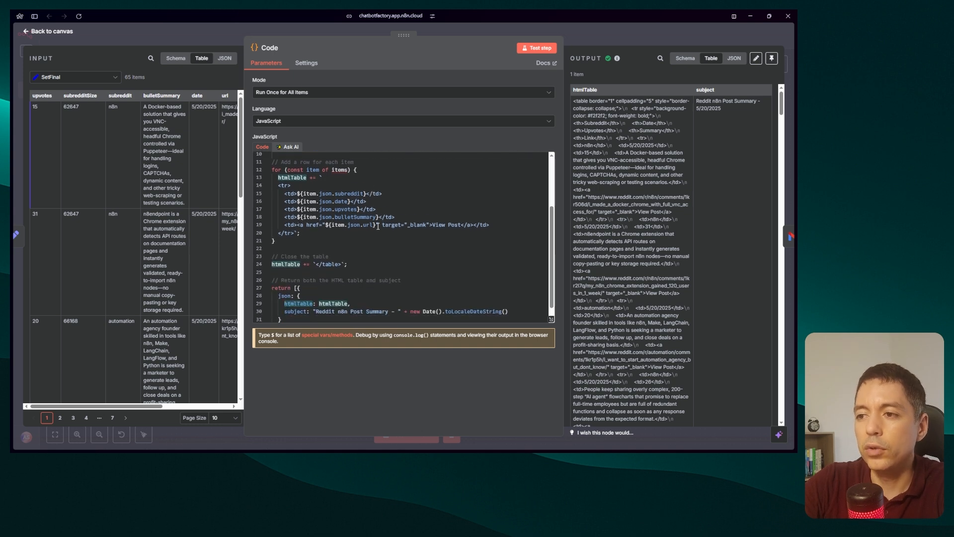
left_click(304, 305)
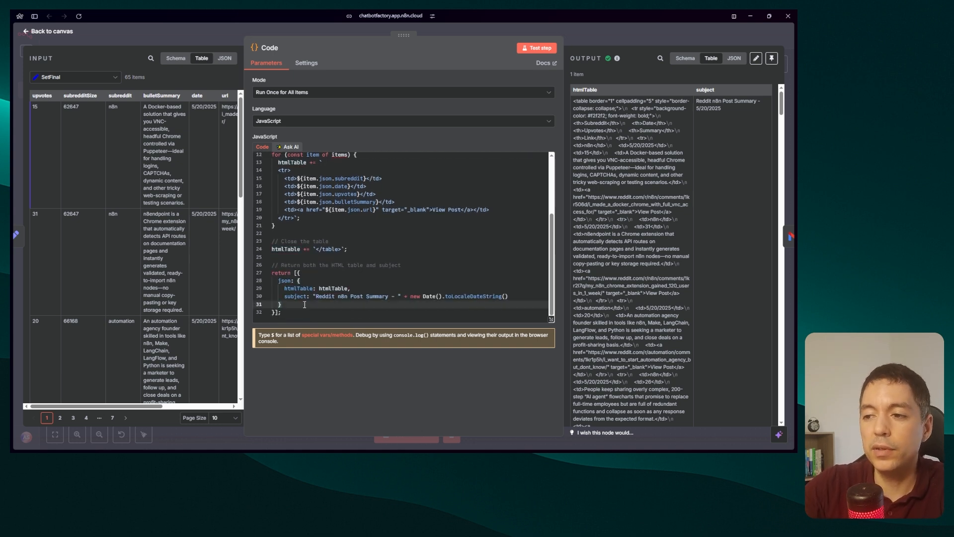
left_click_drag(316, 296, 510, 296)
left_click(421, 295)
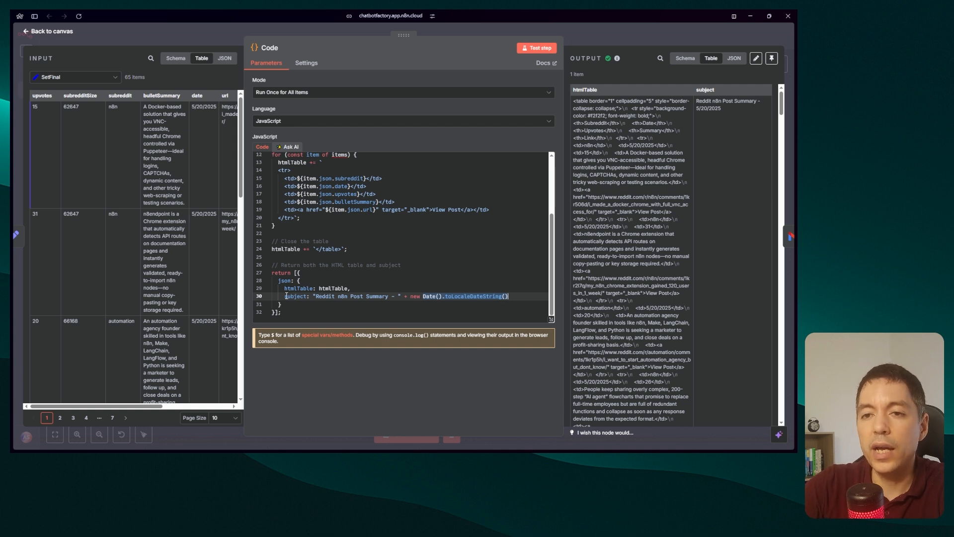
left_click(313, 304)
left_click(299, 316)
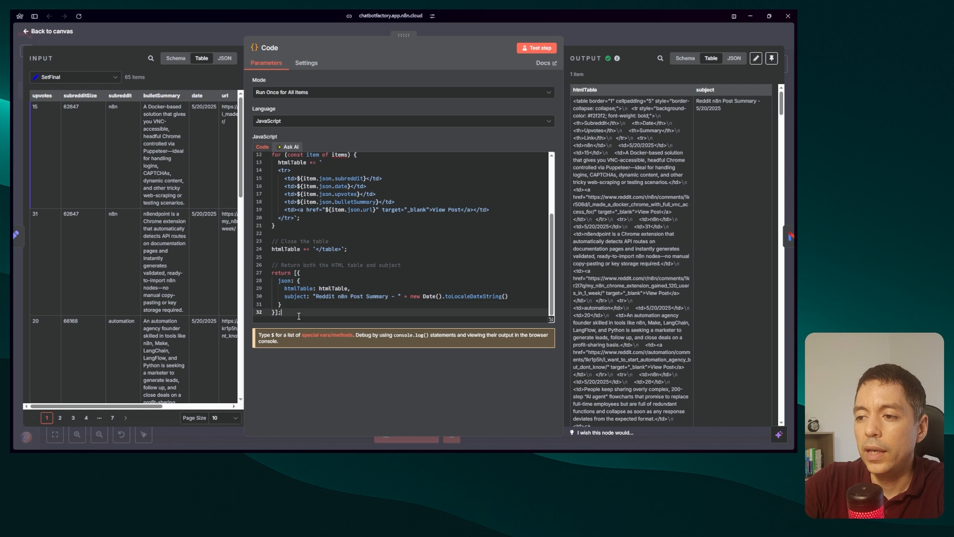
Compare the table headers Subreddit through Link with the ${item.json...} row cells and the incoming SetFinal fields
scroll(306, 268, "up", 3)
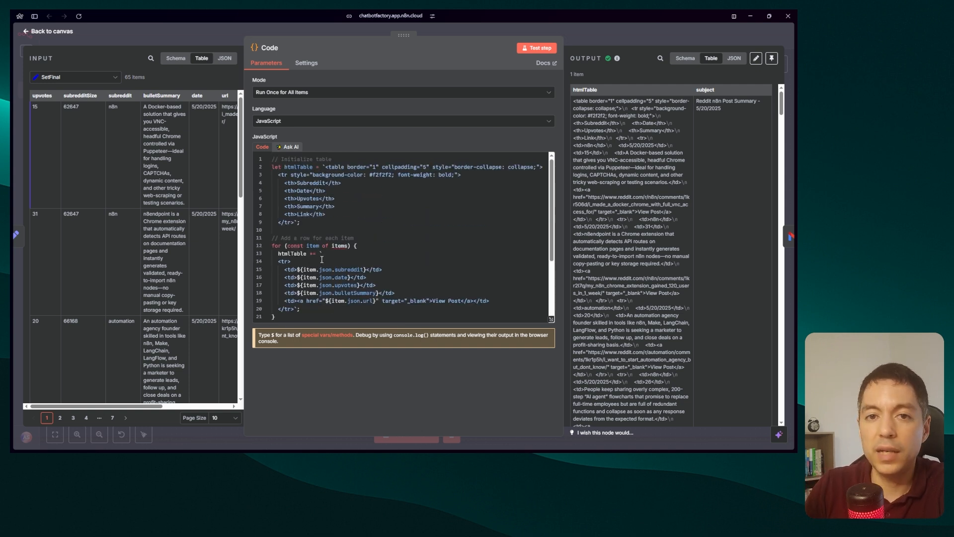
left_click_drag(297, 183, 319, 215)
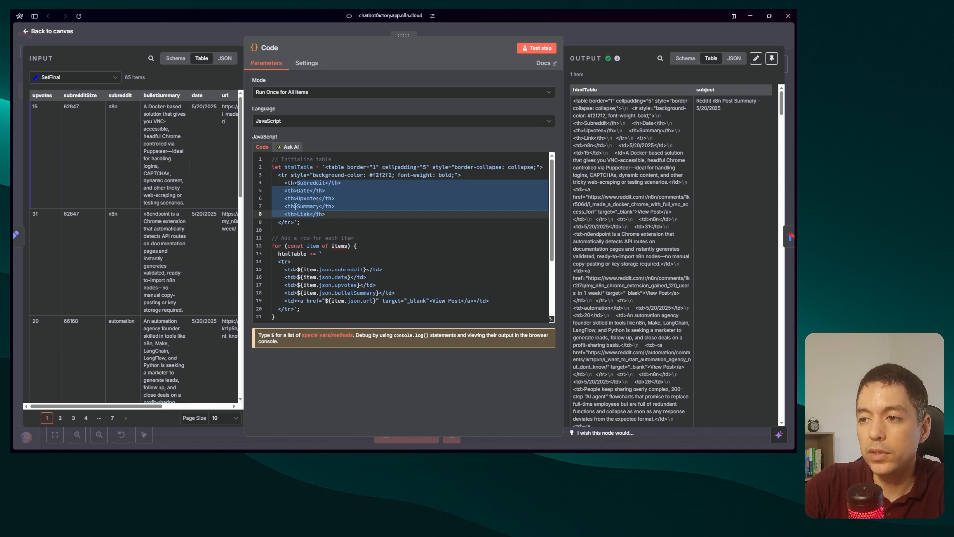
scroll(318, 206, "down", 3)
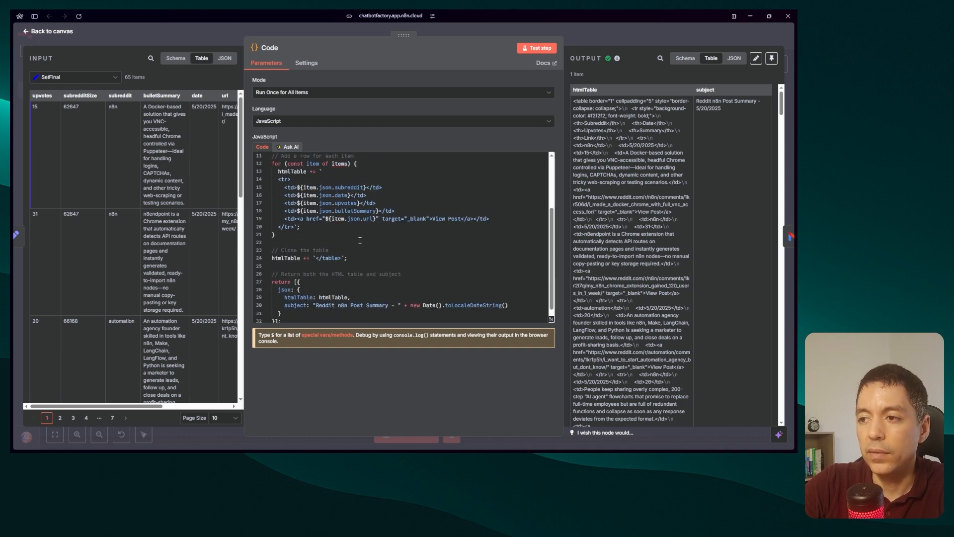
left_click(318, 188)
left_click_drag(297, 188, 366, 188)
scroll(311, 191, "up", 3)
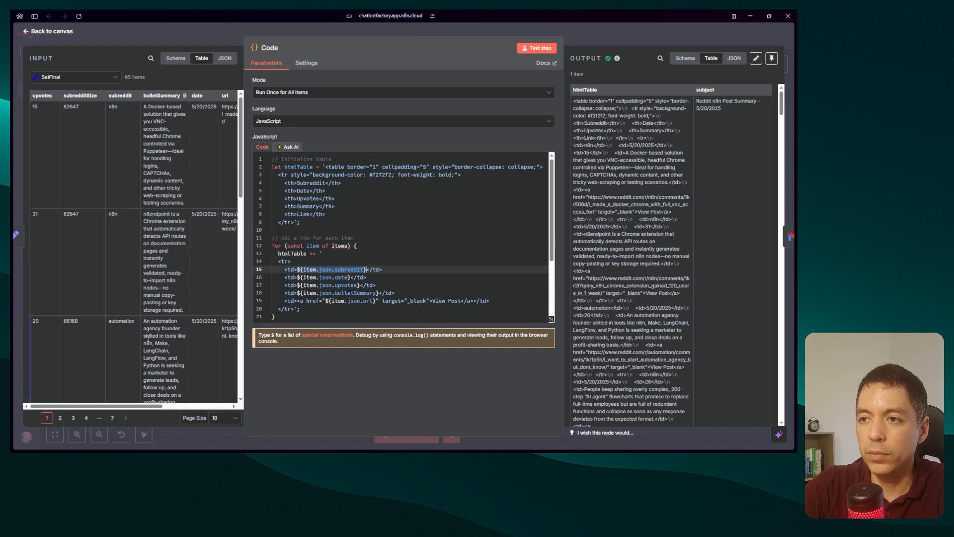
mouse_move(94, 407)
left_mouse_down()
mouse_move(144, 405)
mouse_move(92, 405)
left_mouse_up()
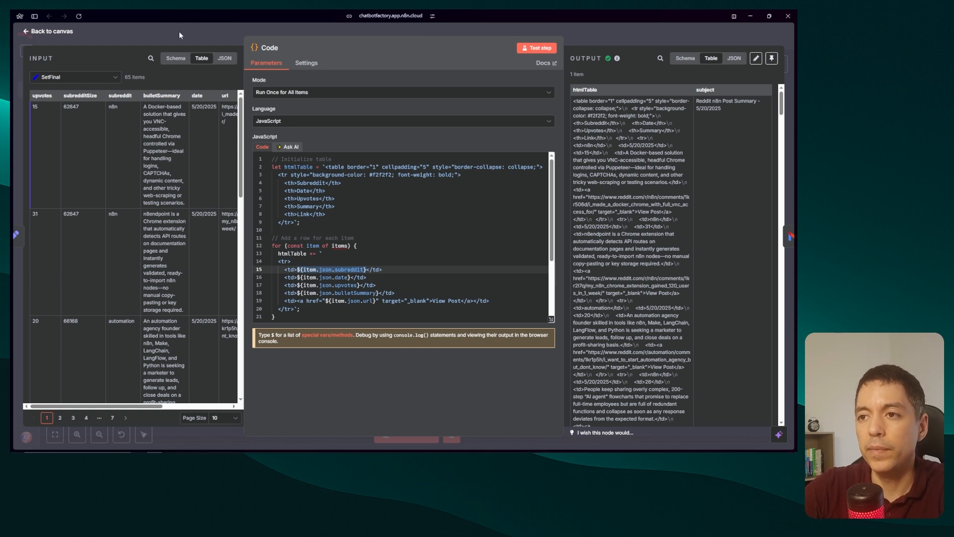
mouse_move(120, 406)
left_mouse_down()
mouse_move(181, 405)
mouse_move(120, 406)
left_mouse_up()
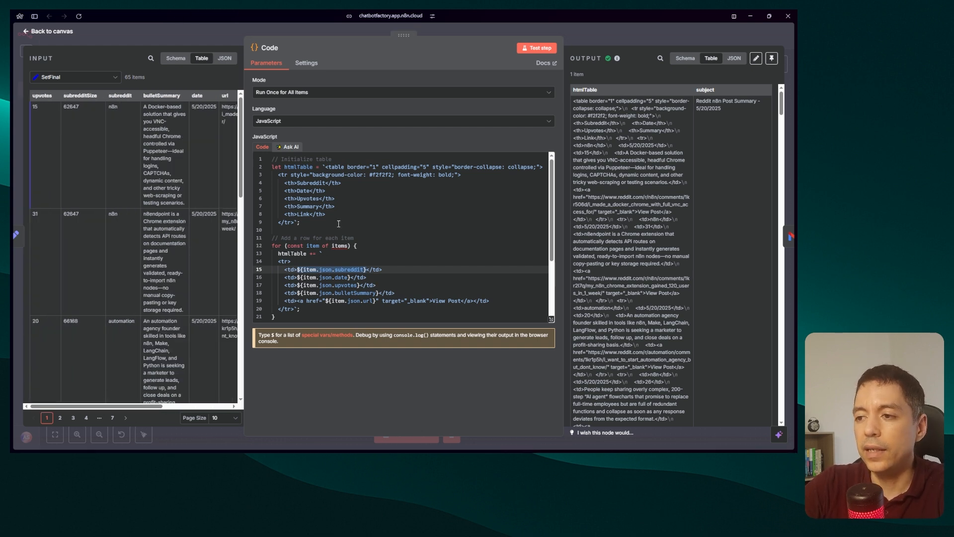
Copy the Code node's entire JavaScript, from the table initialization through the final return block
scroll(346, 257, "down", 2)
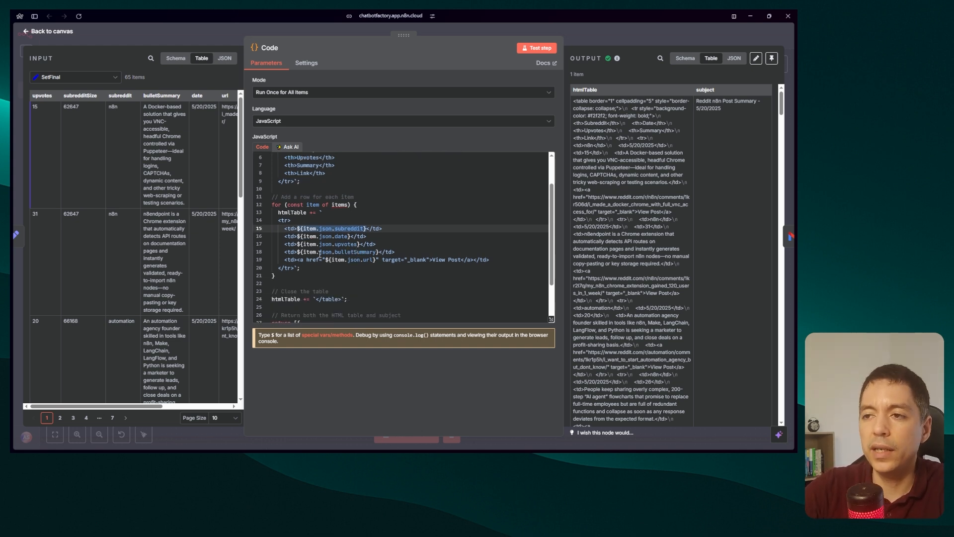
scroll(373, 261, "down", 2)
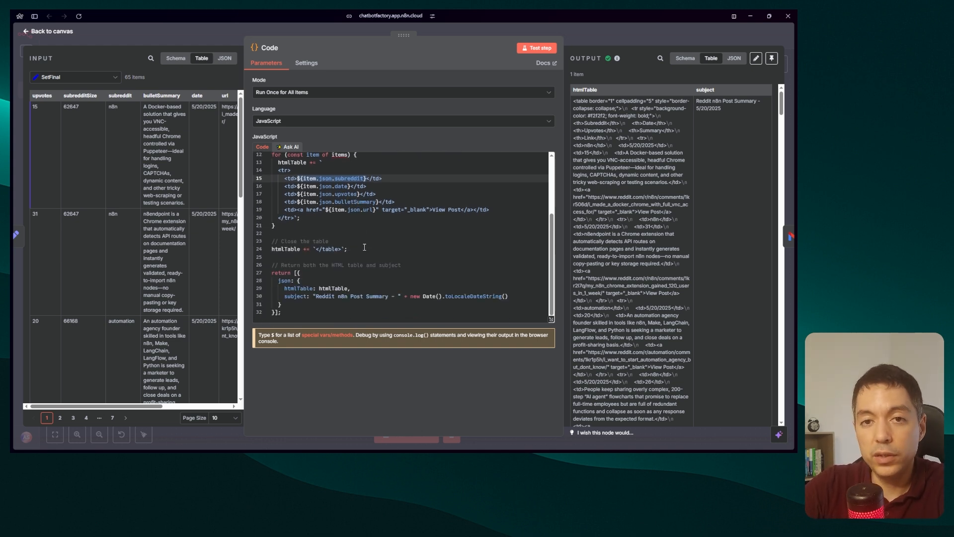
left_click_drag(305, 317, 222, 123)
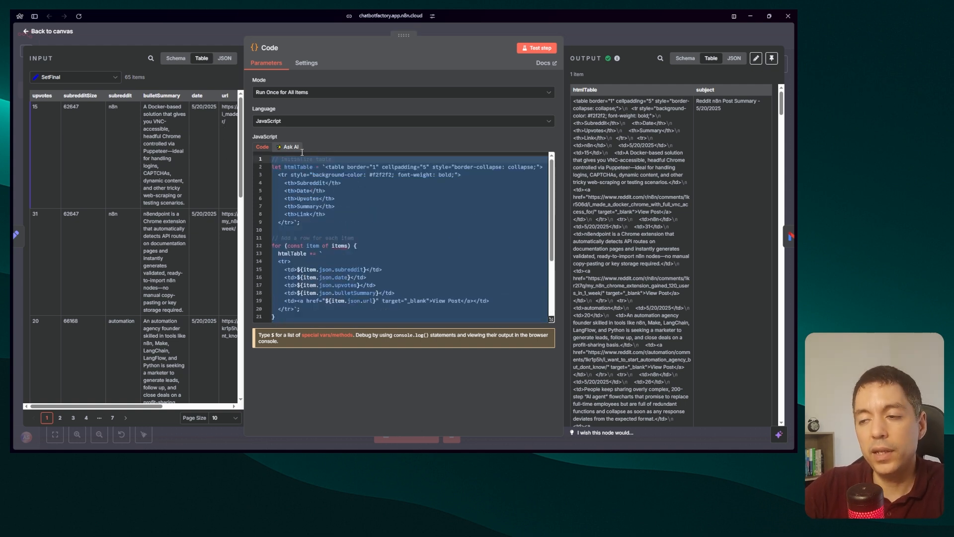
right_click(363, 198)
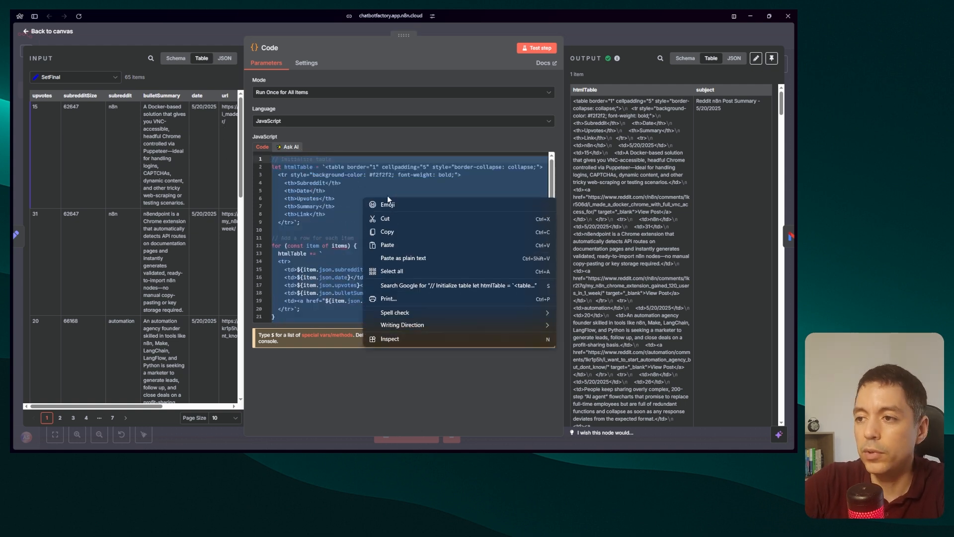
left_click(389, 228)
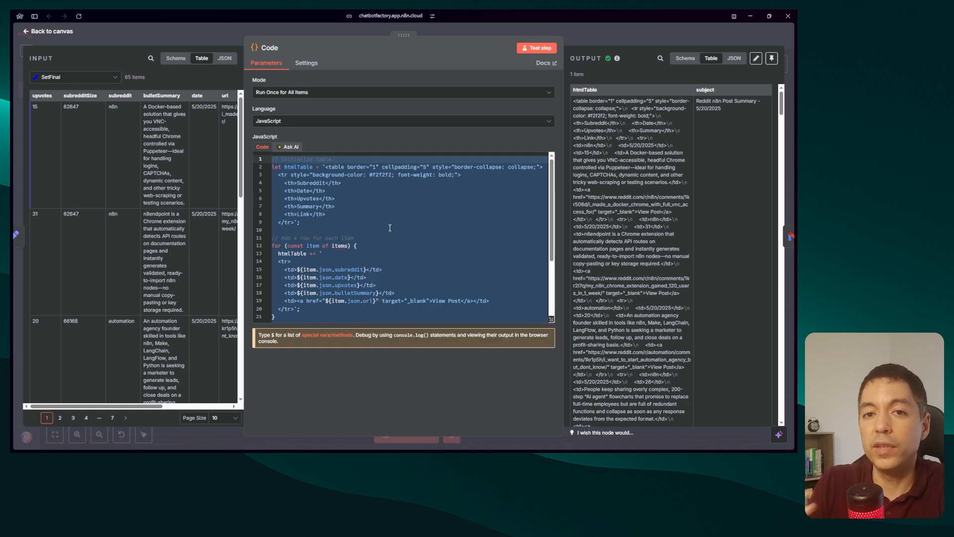
right_click(333, 169)
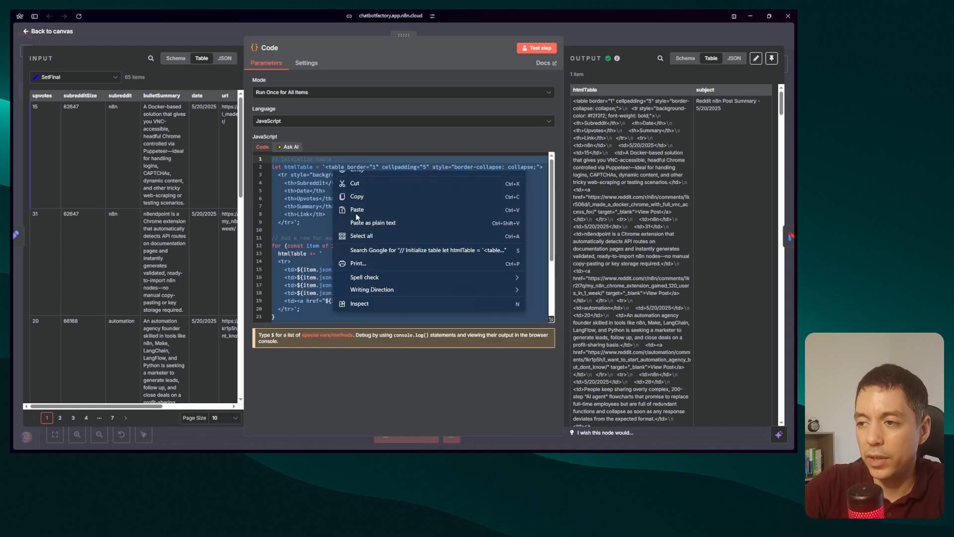
left_click(372, 206)
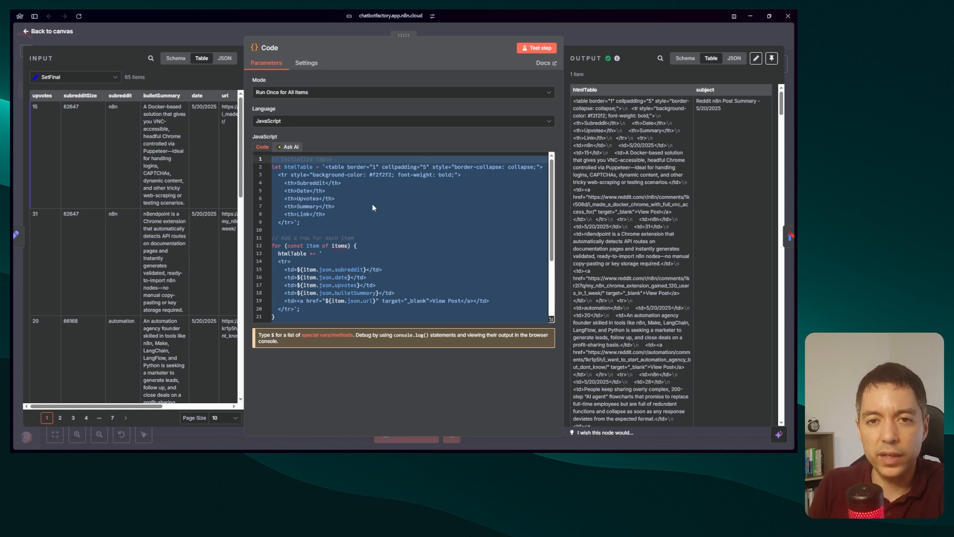
scroll(373, 223, "down", 3)
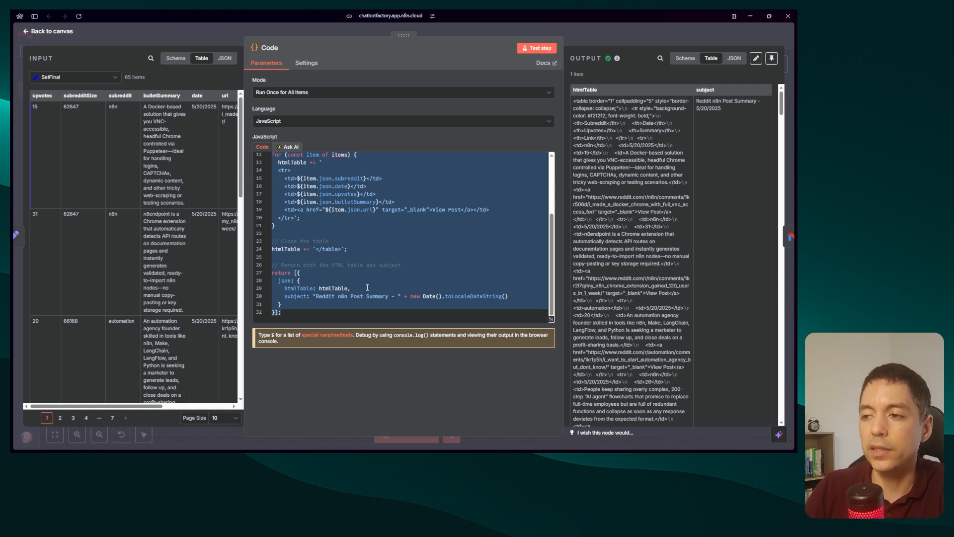
scroll(413, 197, "up", 3)
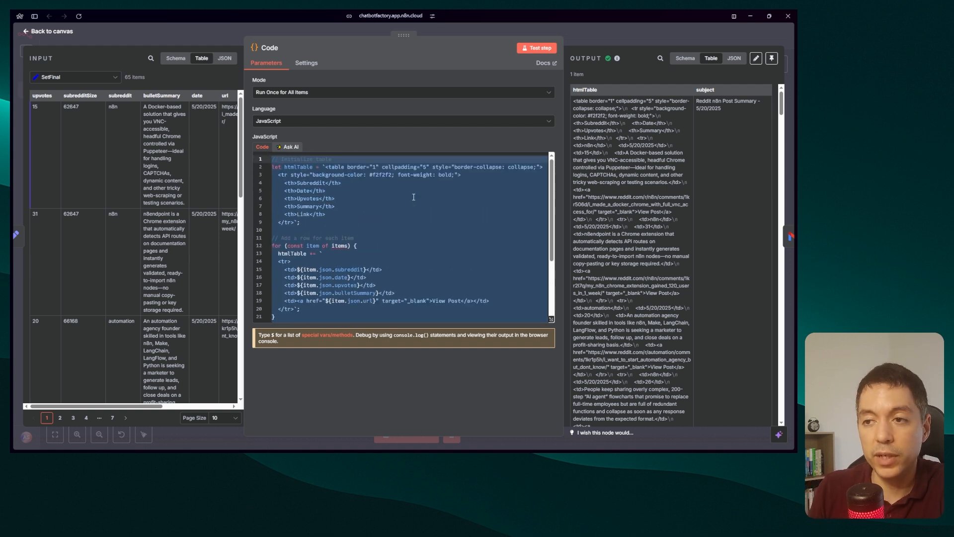
Return to the canvas and move the Gmail node up to make room beneath it
left_click(64, 36)
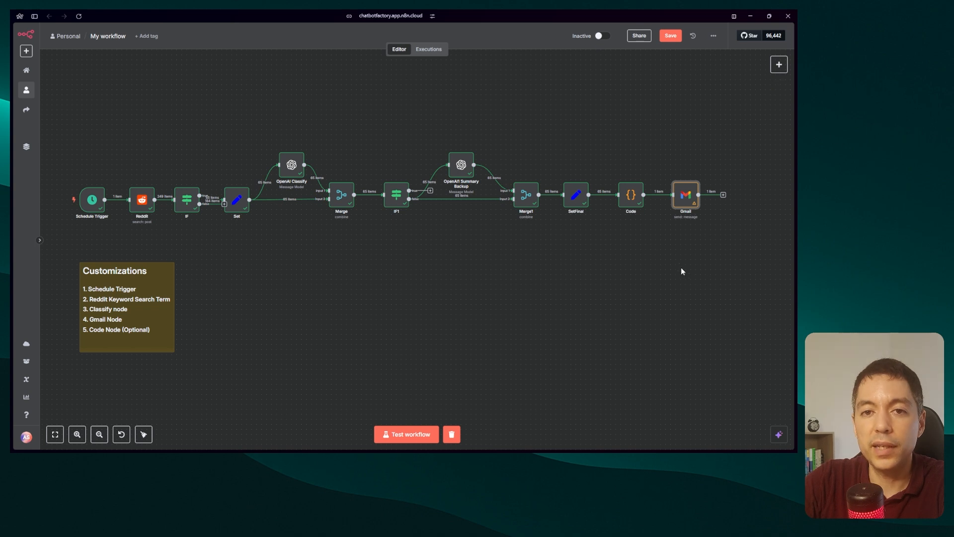
left_click_drag(691, 198, 691, 171)
scroll(693, 232, "up", 4)
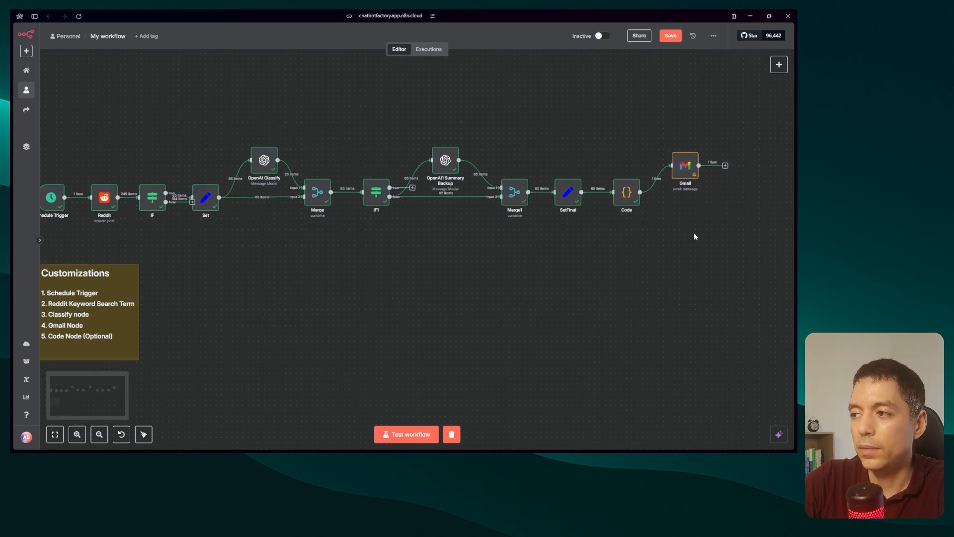
Search the available nodes for "slack" and add a Slack node with the "Send a message" action
left_click(778, 65)
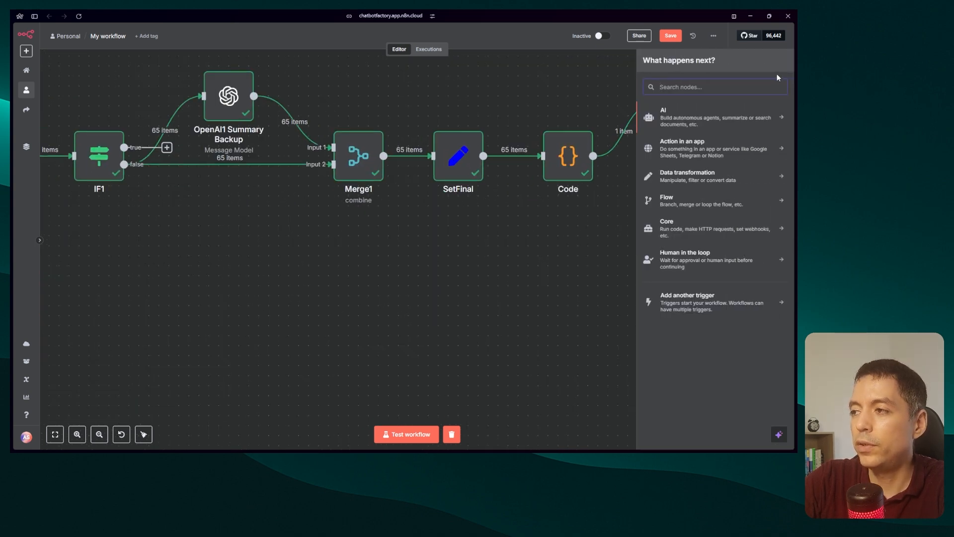
type("slack")
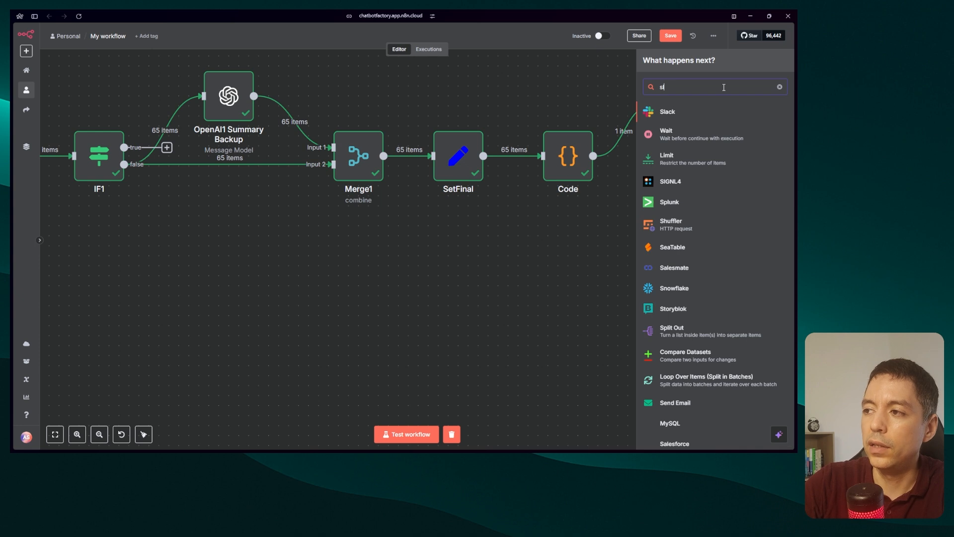
left_click(712, 112)
scroll(717, 152, "down", 1)
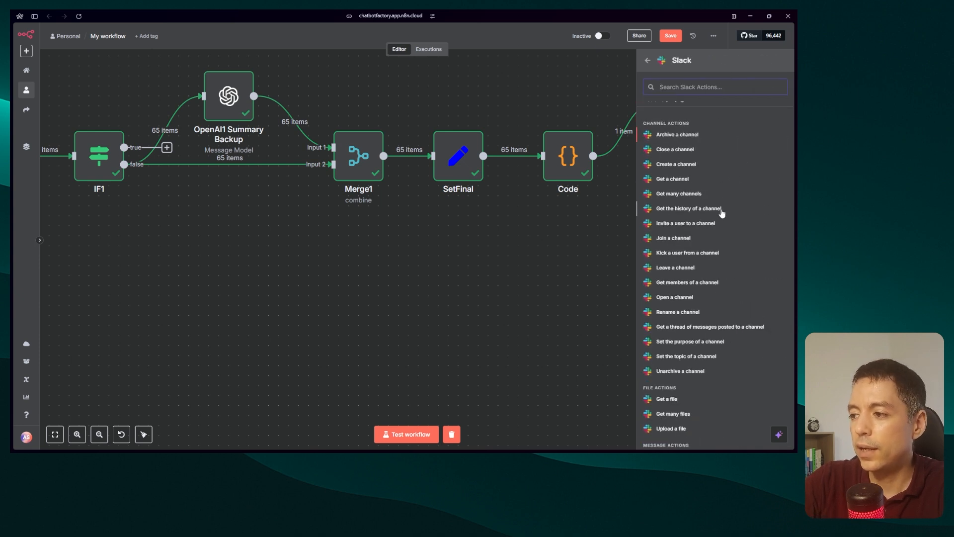
scroll(722, 260, "down", 3)
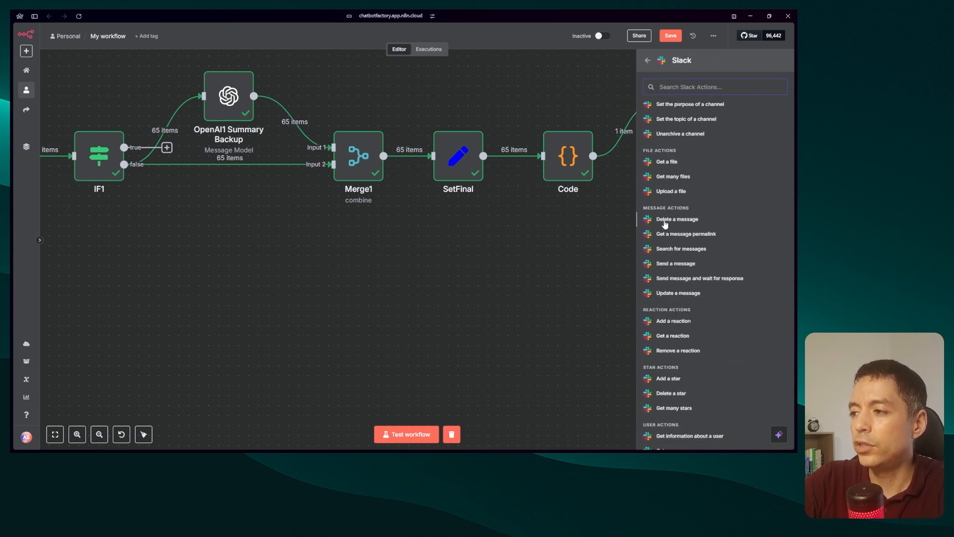
left_click(666, 265)
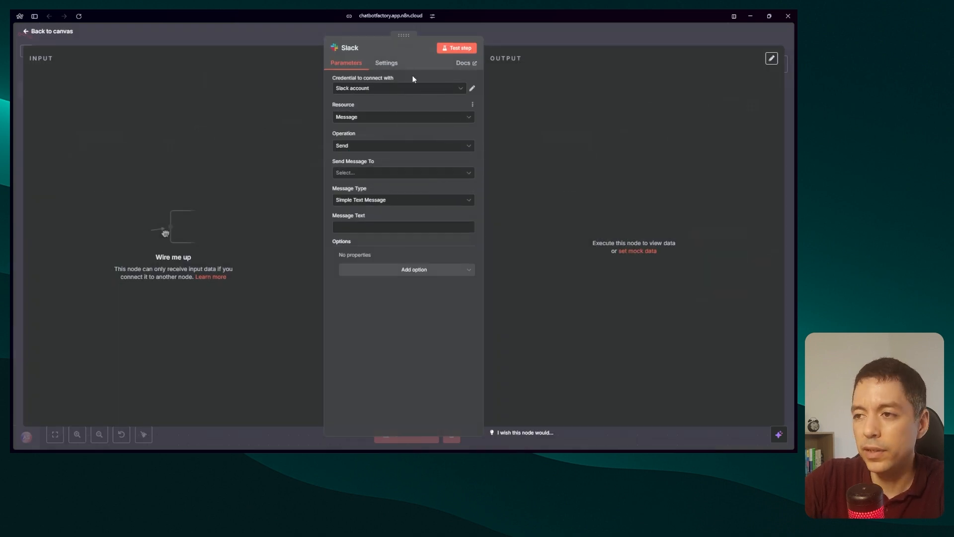
Set the Slack node's resource to Message and its operation to Send
left_click(367, 122)
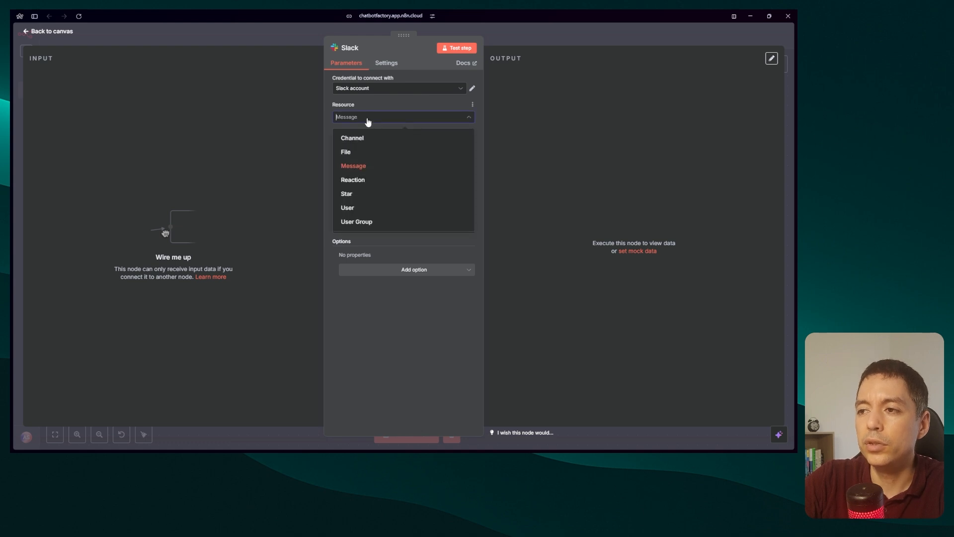
left_click(356, 165)
left_click(373, 147)
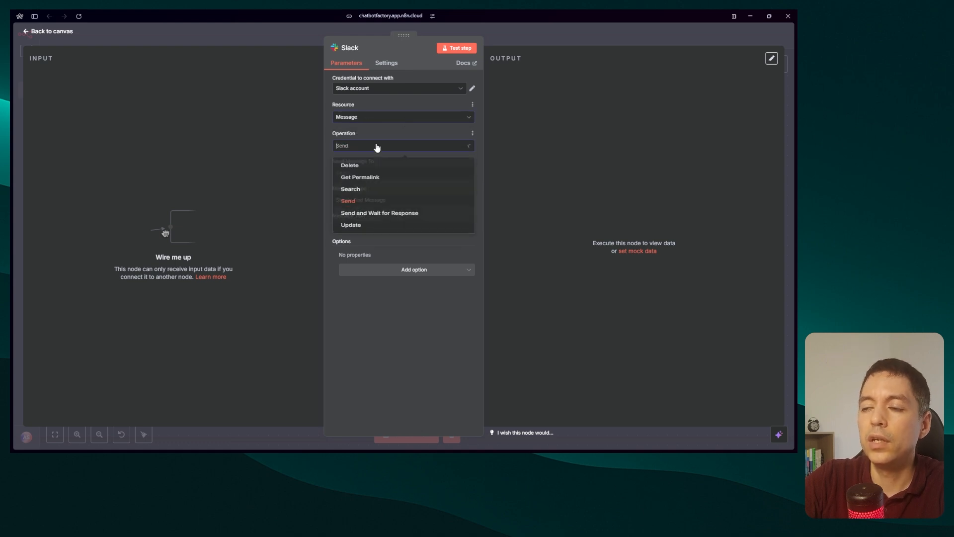
left_click(355, 210)
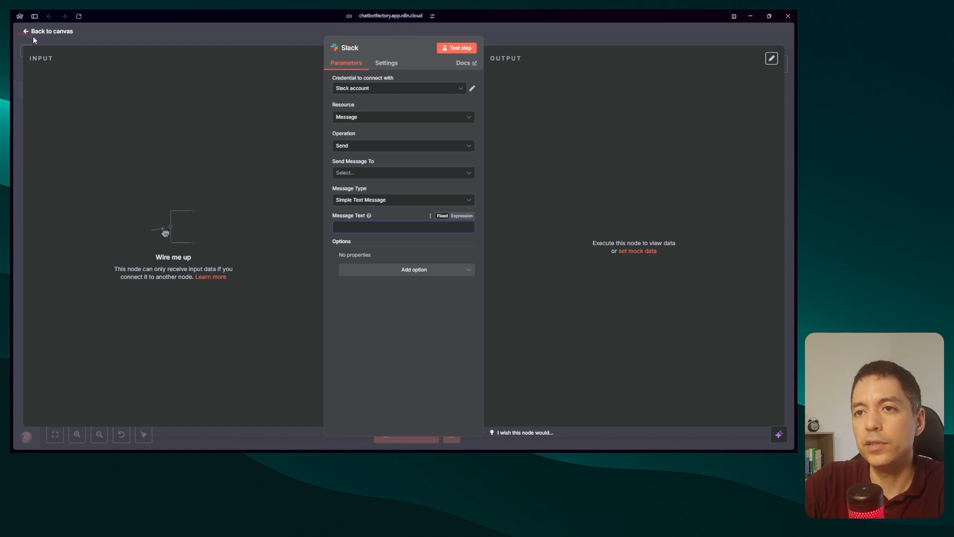
Return to the canvas, place the Slack node directly beneath the Gmail node, and connect the Code node's output to it
left_click(47, 31)
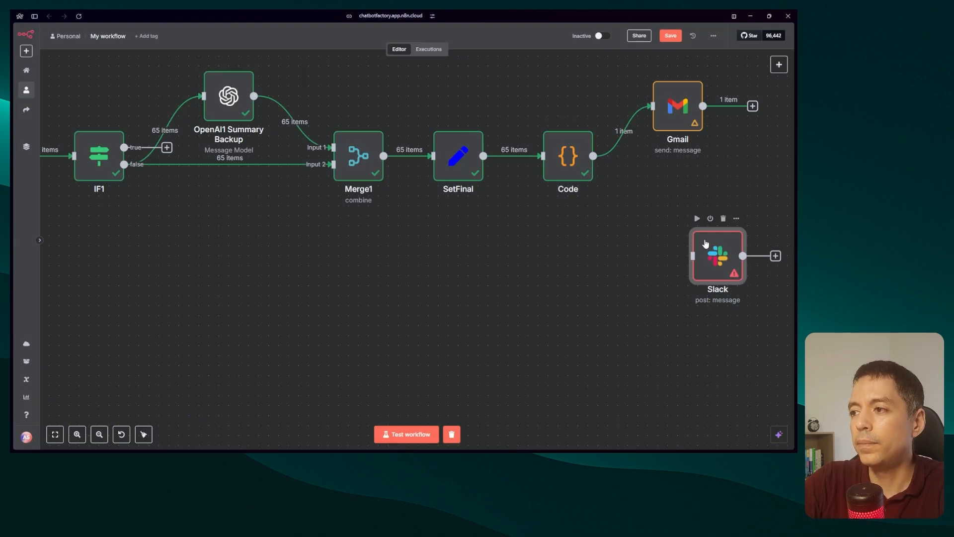
left_click_drag(716, 254, 675, 214)
left_click_drag(594, 156, 652, 215)
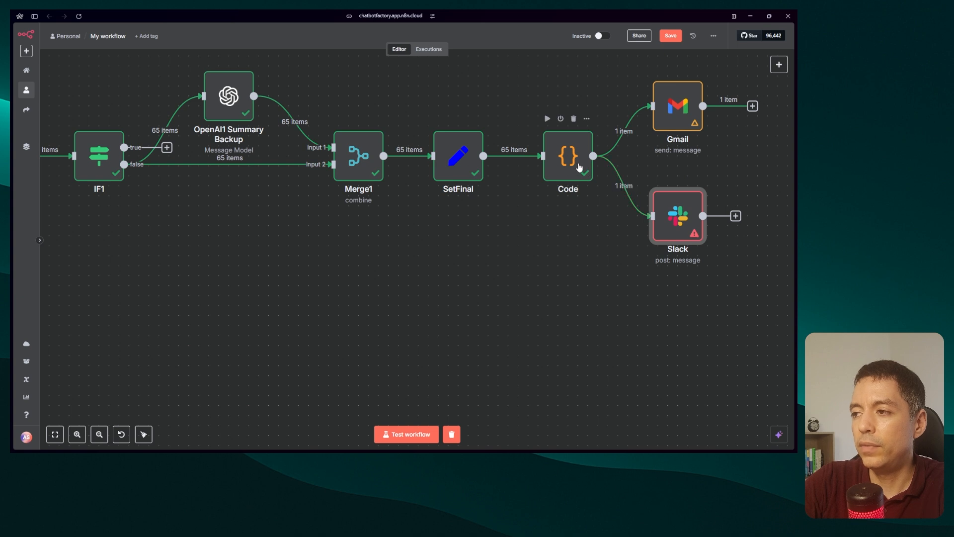
Fill the Slack node's message text with {{ $json.subject }}, a blank line and {{ $json.htmlTable }}, and return to the canvas
double_click(666, 215)
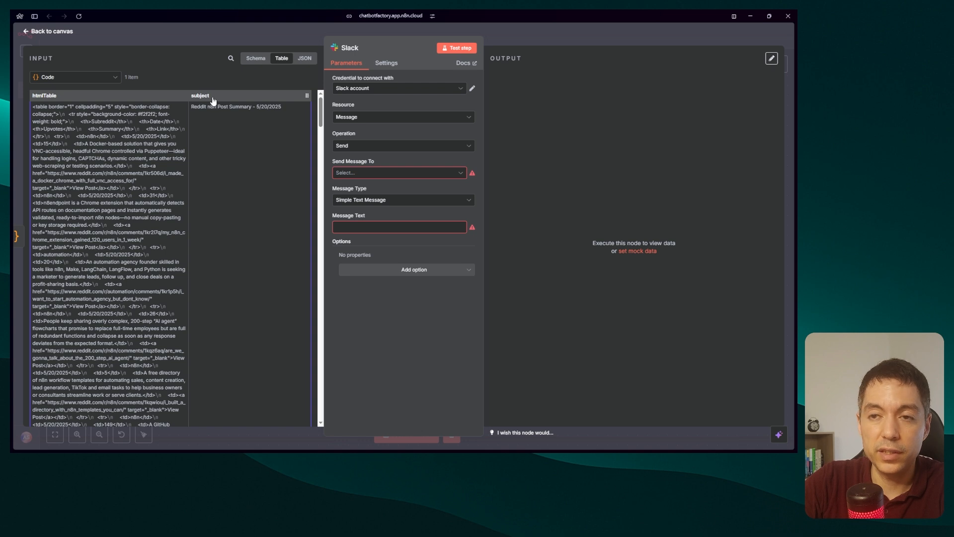
left_click_drag(209, 96, 380, 229)
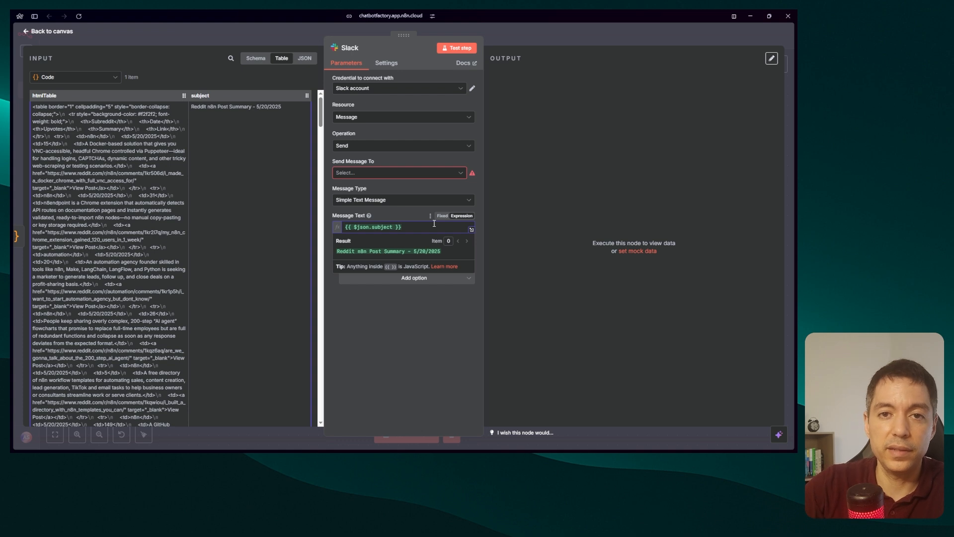
key("Return")
key("Return")
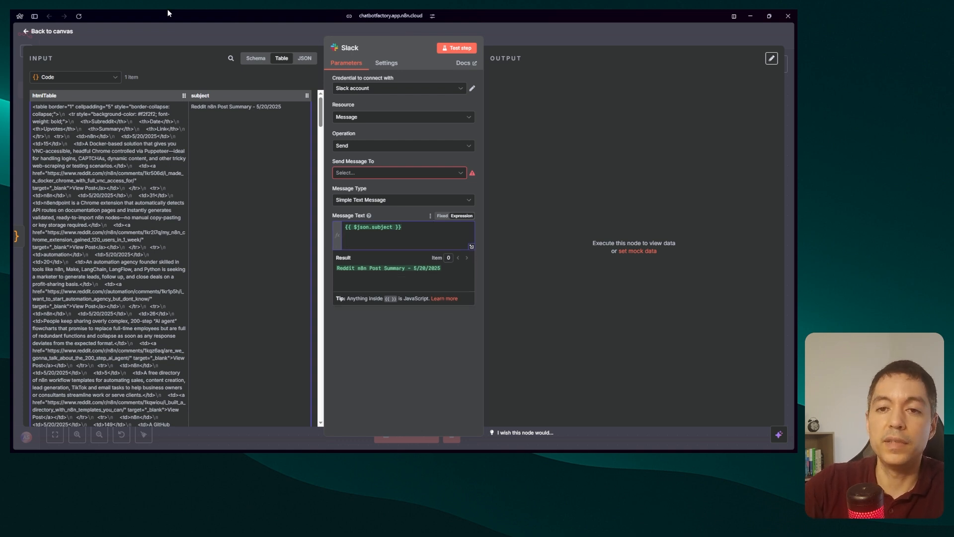
left_click_drag(46, 94, 407, 248)
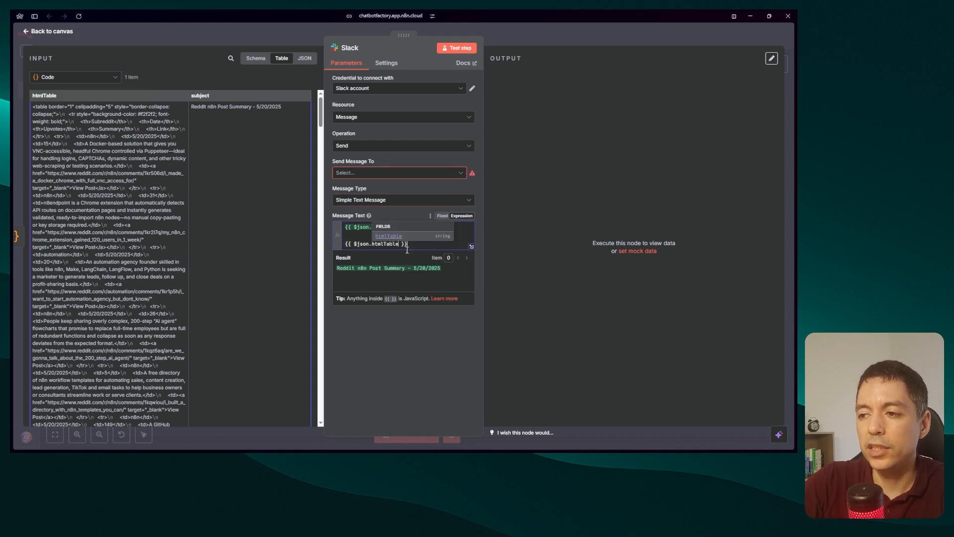
left_click(439, 246)
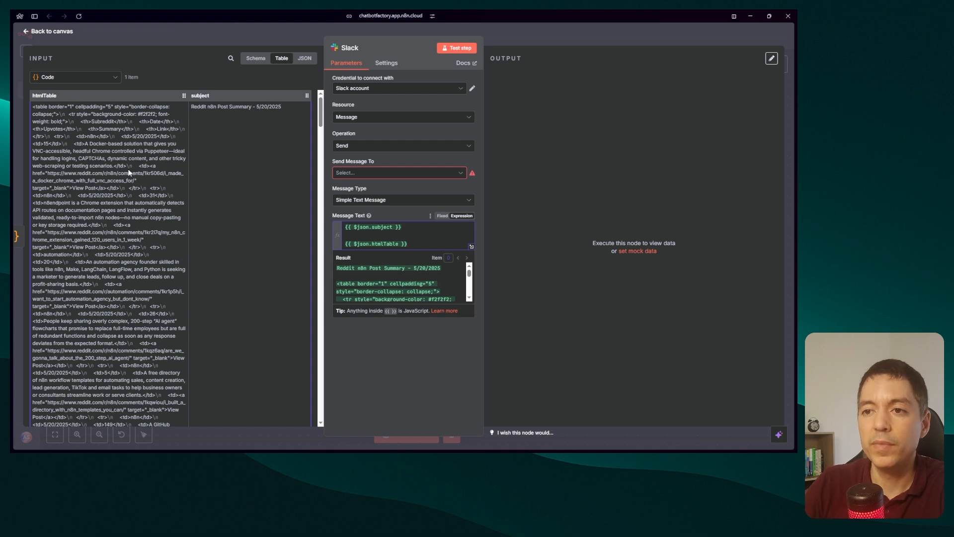
left_click(26, 33)
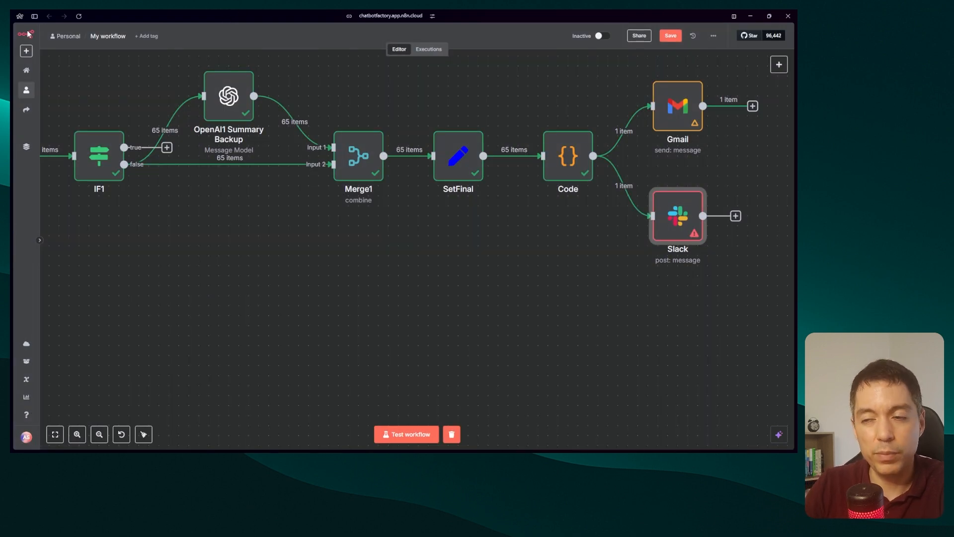
Examine the Code node's script, especially the htmlTable and subject fields in its return block, and close the node
left_click(577, 162)
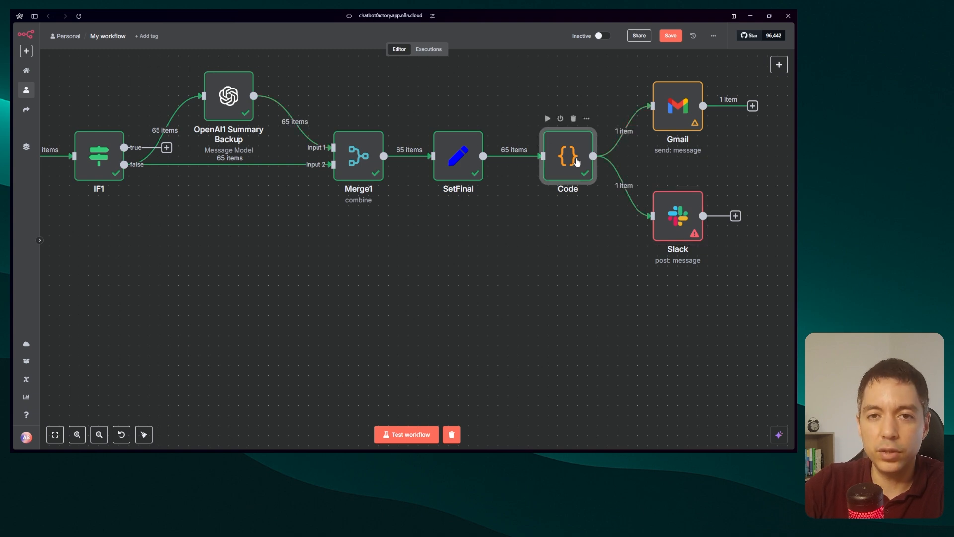
double_click(577, 162)
key("ctrl+a")
scroll(401, 245, "down", 3)
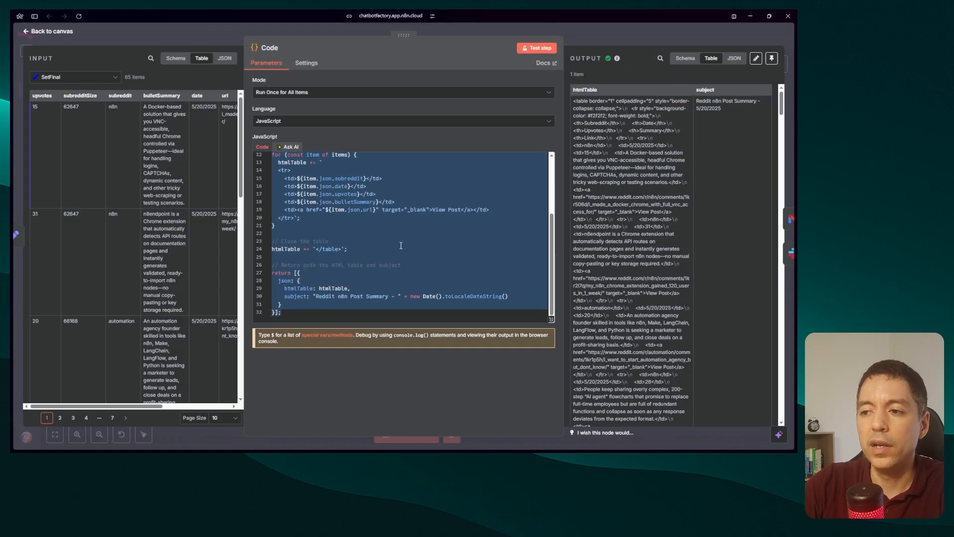
left_click(284, 287)
left_click(310, 297)
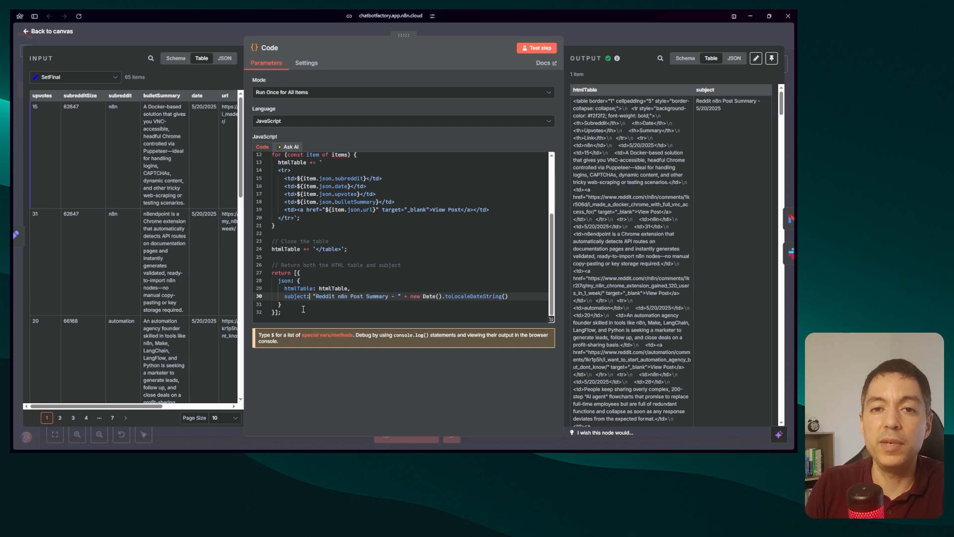
left_click_drag(302, 312, 229, 131)
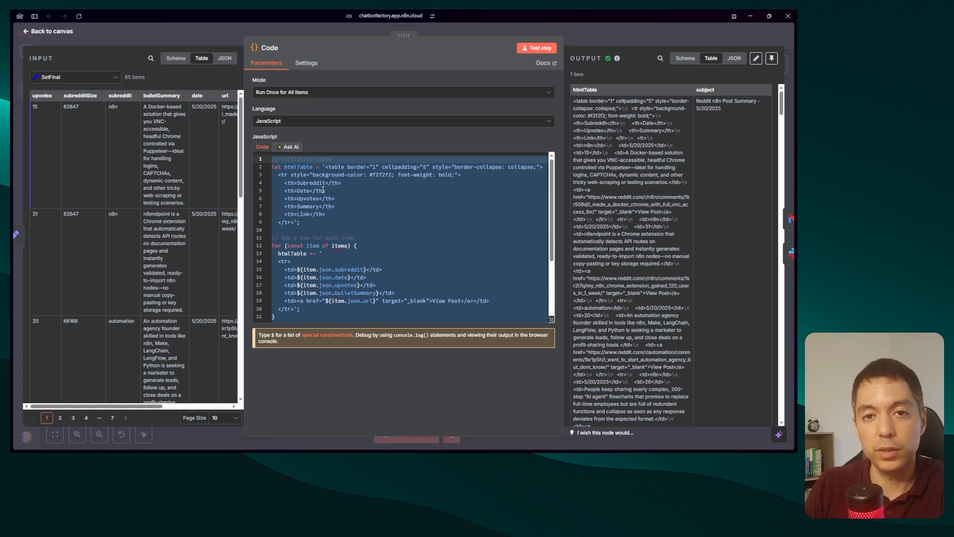
key("Escape")
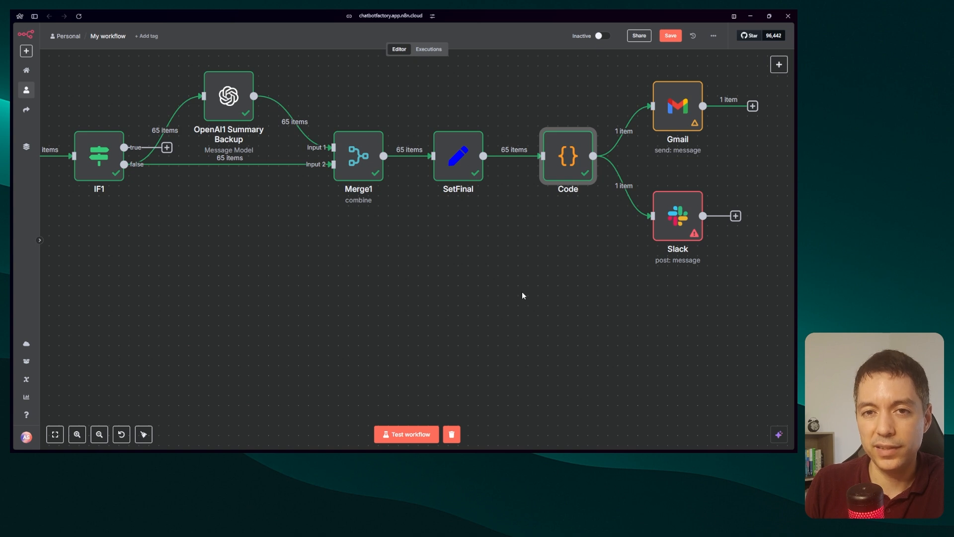
left_click_drag(358, 251, 432, 256)
scroll(430, 258, "down", 2)
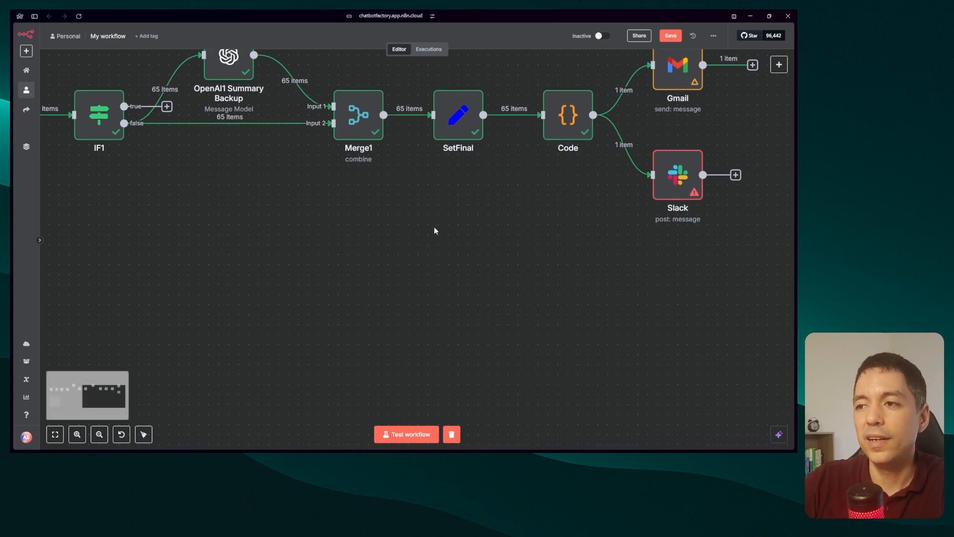